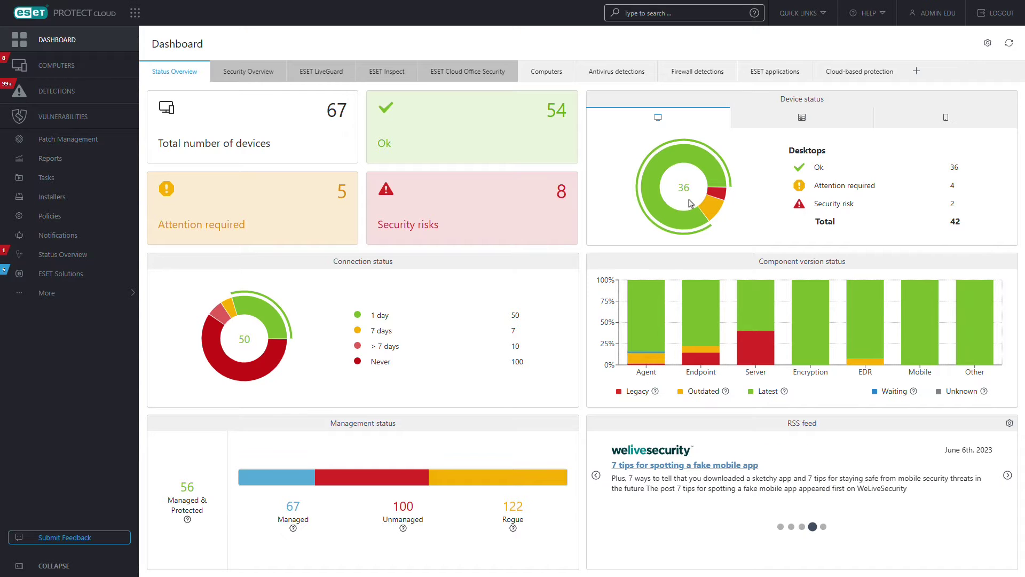
Switch to Security Overview and bring up actions for a top affected computer
{"action": "left_click", "coordinate": [700, 328]}
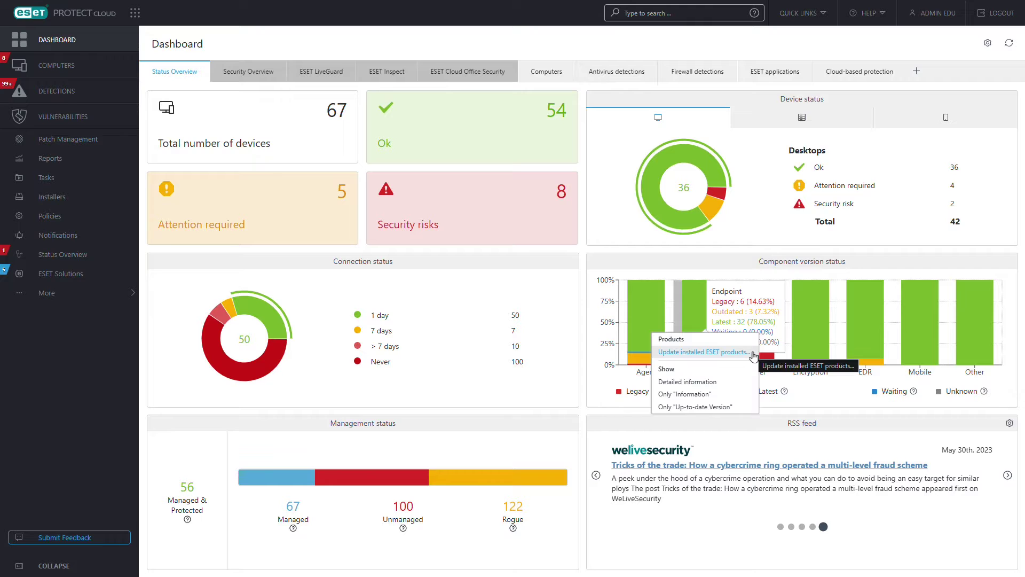
{"action": "left_click", "coordinate": [582, 349]}
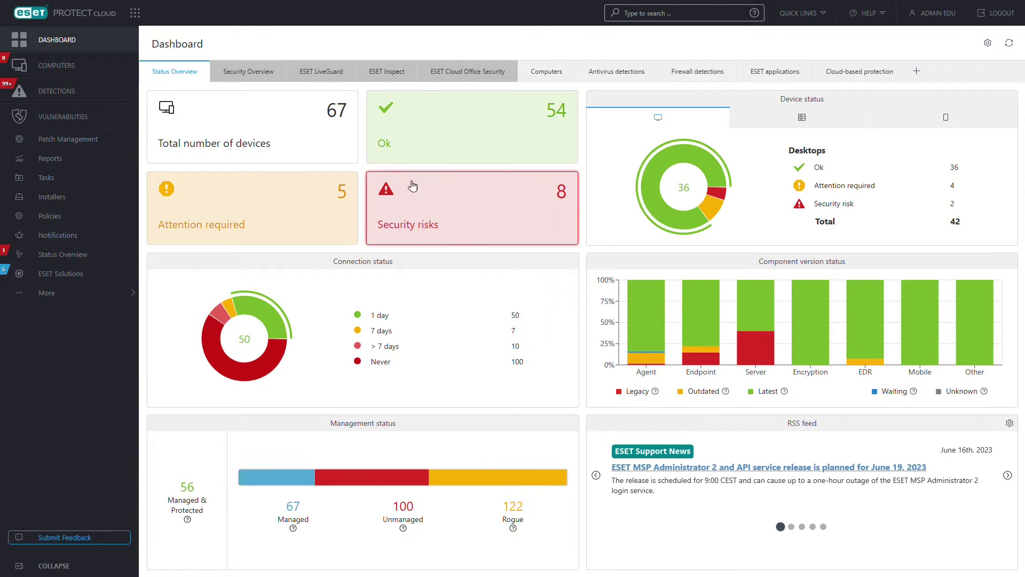
{"action": "left_click", "coordinate": [283, 75]}
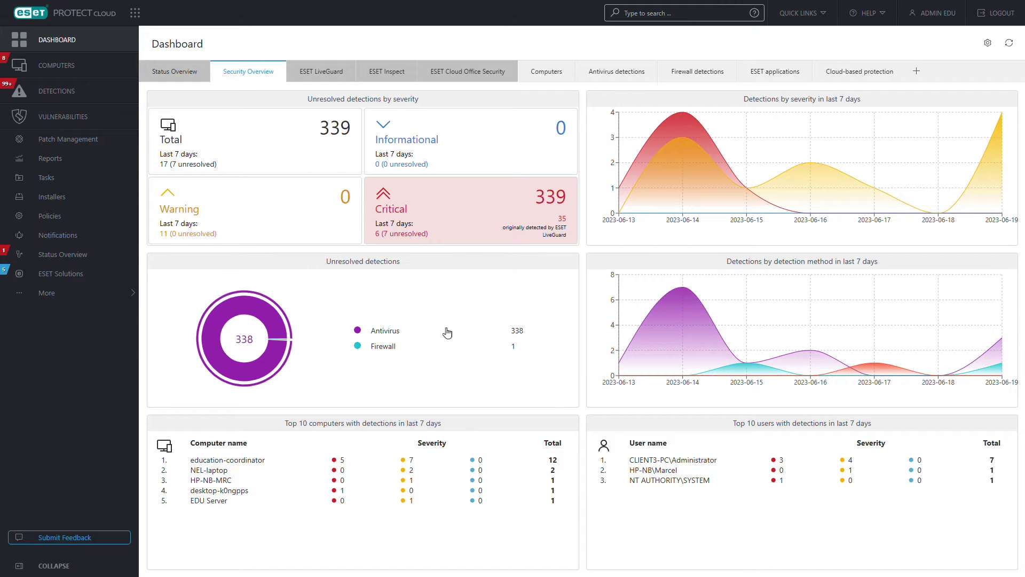
{"action": "mouse_move", "coordinate": [631, 211]}
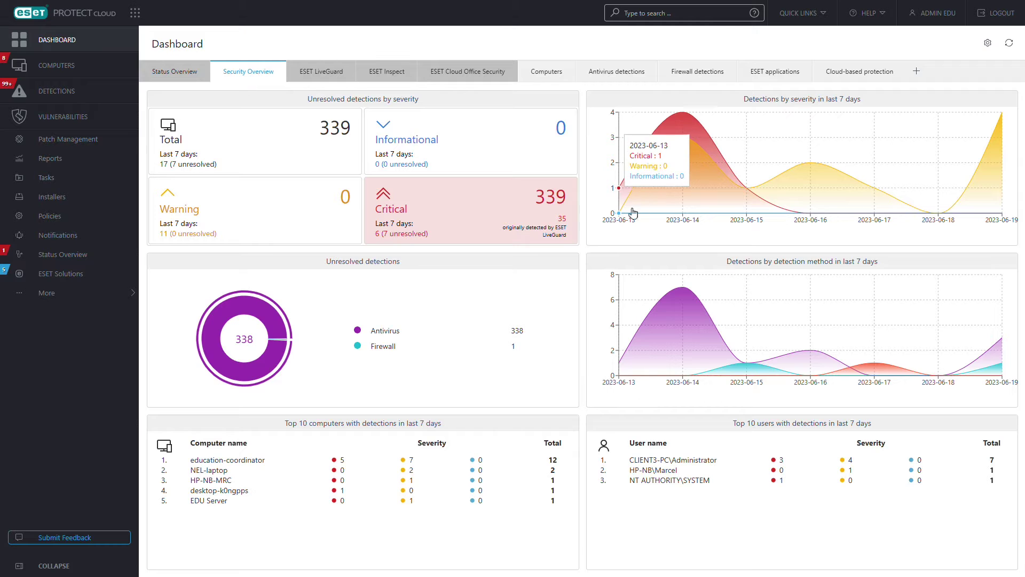
{"action": "left_click", "coordinate": [337, 465]}
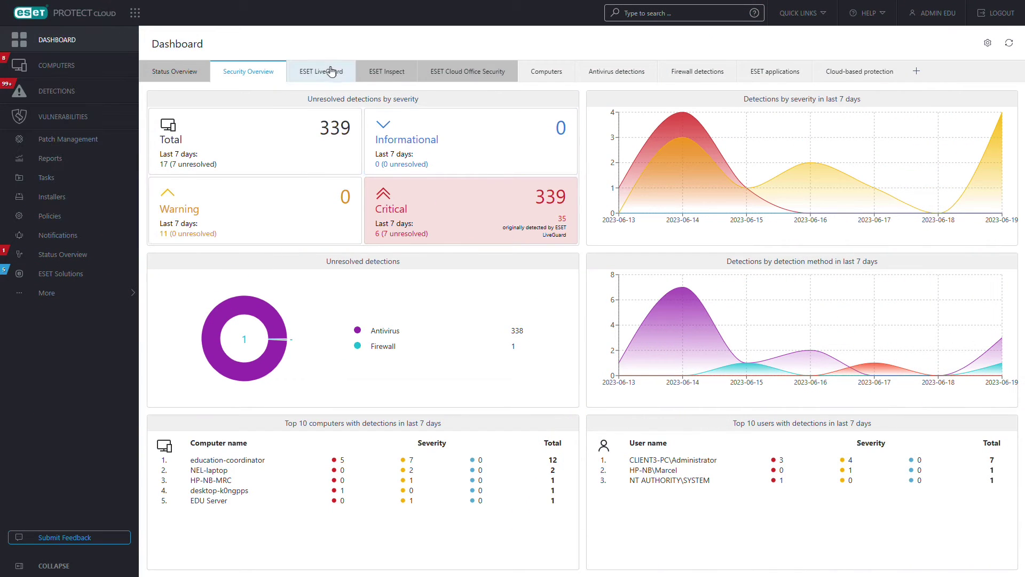
Open the ESET LiveGuard dashboard to review analyzed samples and submitted file types
{"action": "left_click", "coordinate": [337, 71]}
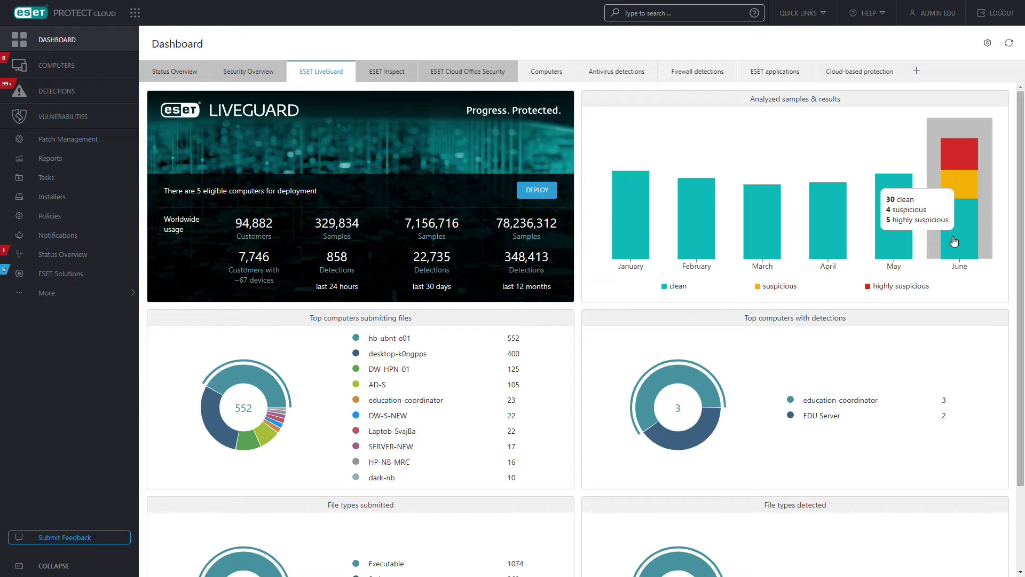
{"action": "scroll", "coordinate": [435, 371], "scroll_direction": "down", "scroll_amount": 3}
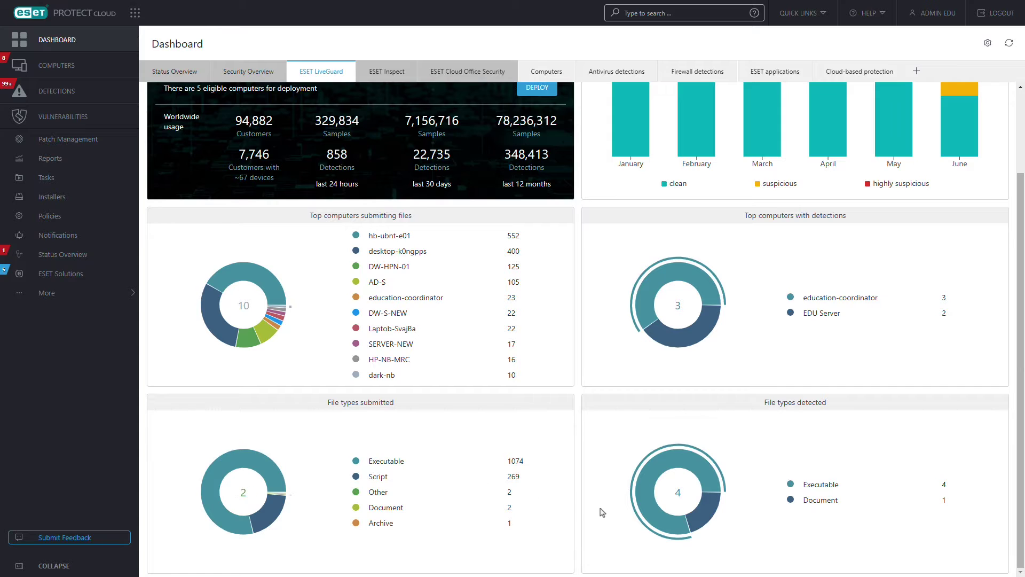
{"action": "scroll", "coordinate": [592, 511], "scroll_direction": "up", "scroll_amount": 3}
{"action": "scroll", "coordinate": [592, 449], "scroll_direction": "up", "scroll_amount": 3}
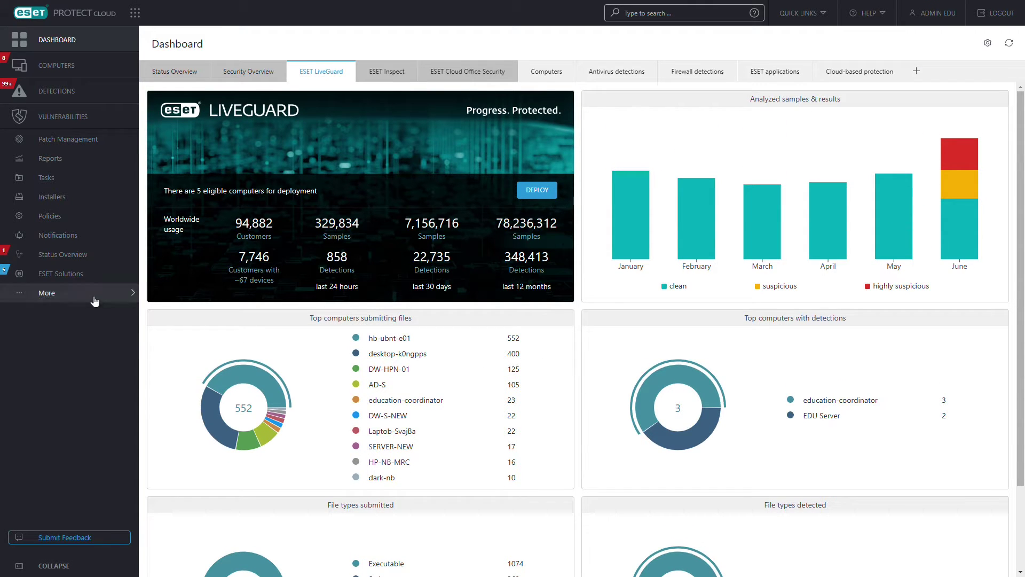
{"action": "left_click", "coordinate": [46, 293]}
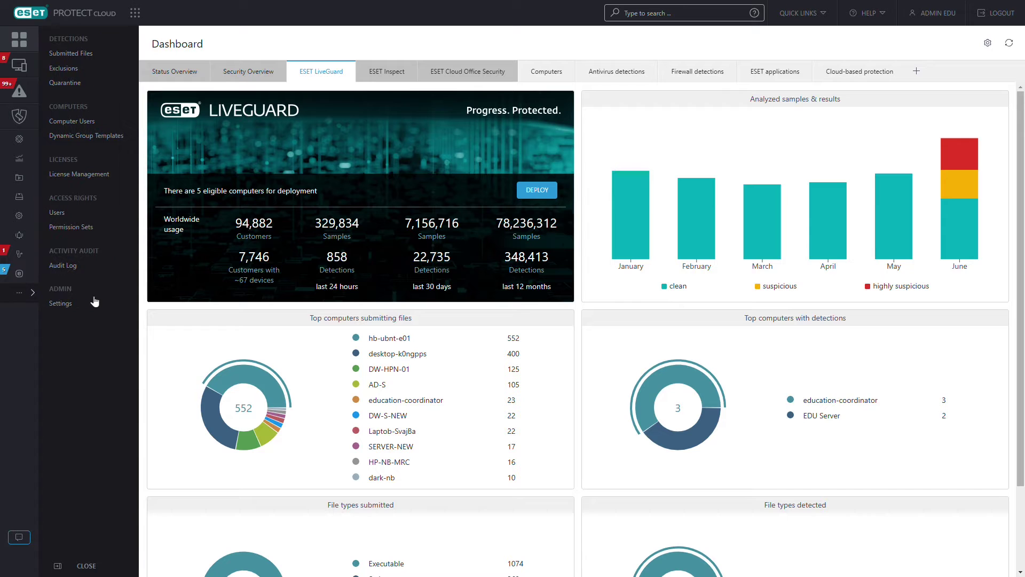
{"action": "left_click", "coordinate": [71, 53]}
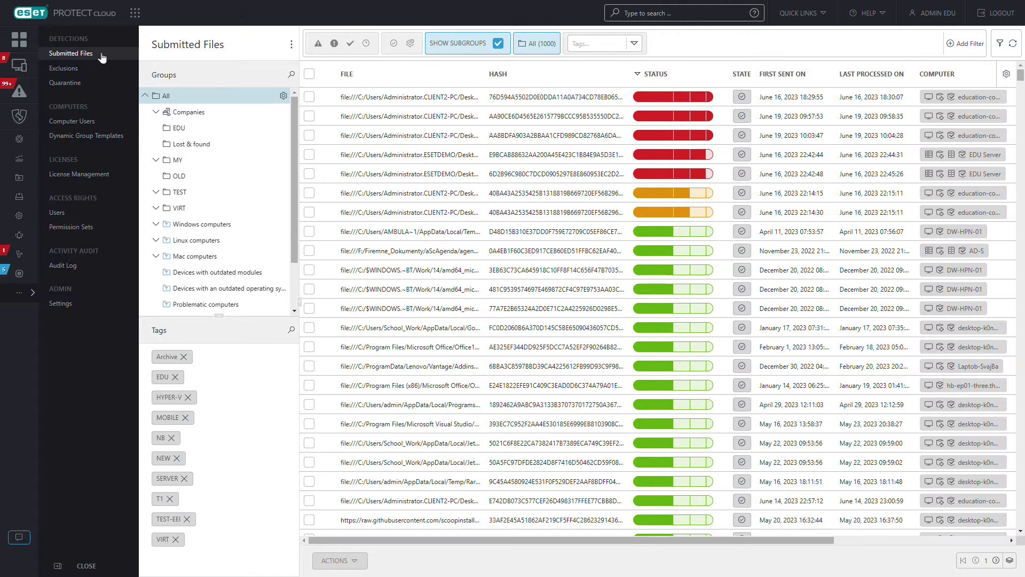
{"action": "scroll", "coordinate": [653, 160], "scroll_direction": "down", "scroll_amount": 5}
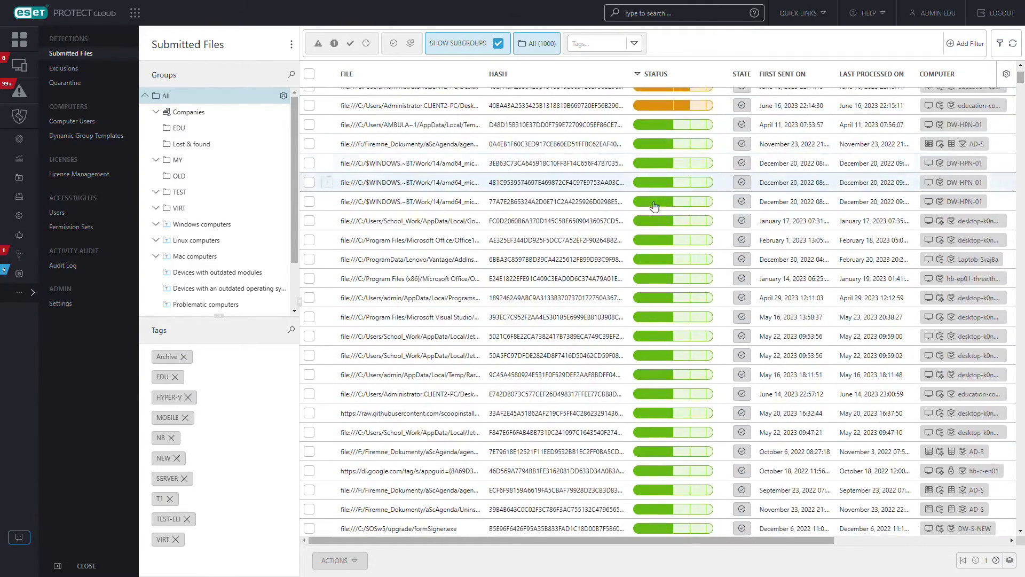
{"action": "scroll", "coordinate": [657, 200], "scroll_direction": "down", "scroll_amount": 3}
{"action": "scroll", "coordinate": [657, 201], "scroll_direction": "up", "scroll_amount": 8}
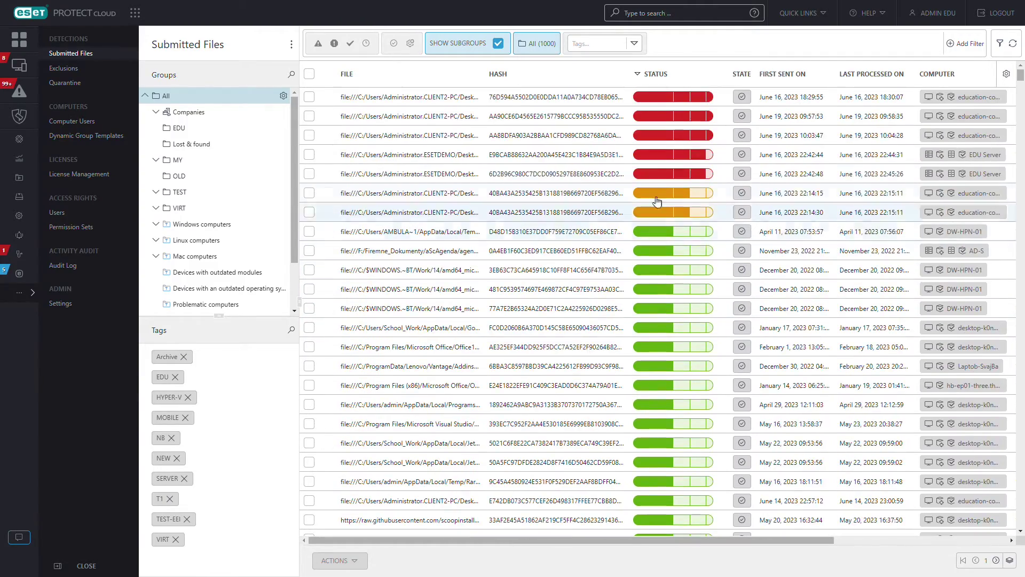
{"action": "right_click", "coordinate": [660, 157]}
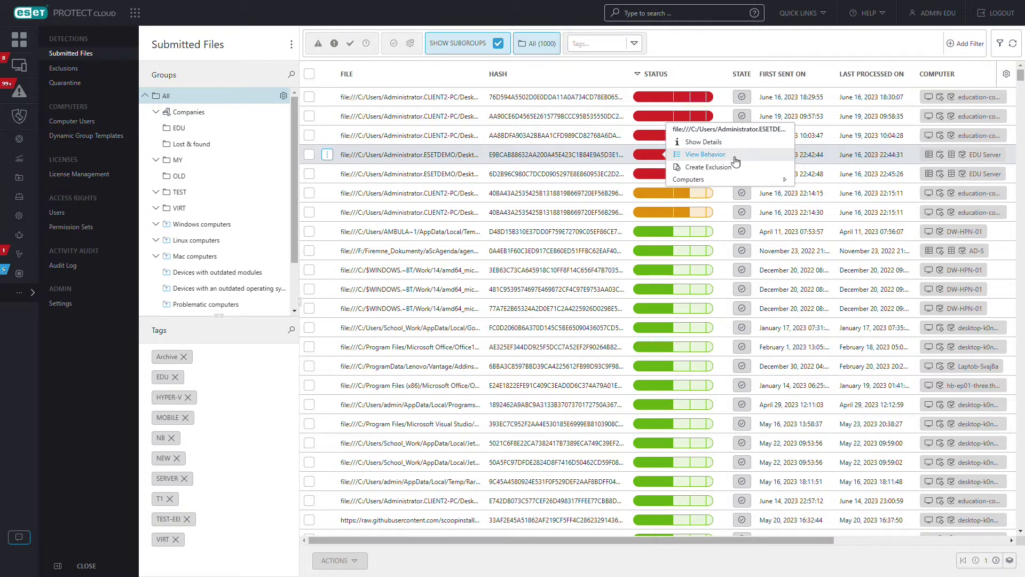
{"action": "left_click", "coordinate": [709, 154]}
{"action": "scroll", "coordinate": [731, 163], "scroll_direction": "down", "scroll_amount": 3}
{"action": "scroll", "coordinate": [749, 370], "scroll_direction": "up", "scroll_amount": 3}
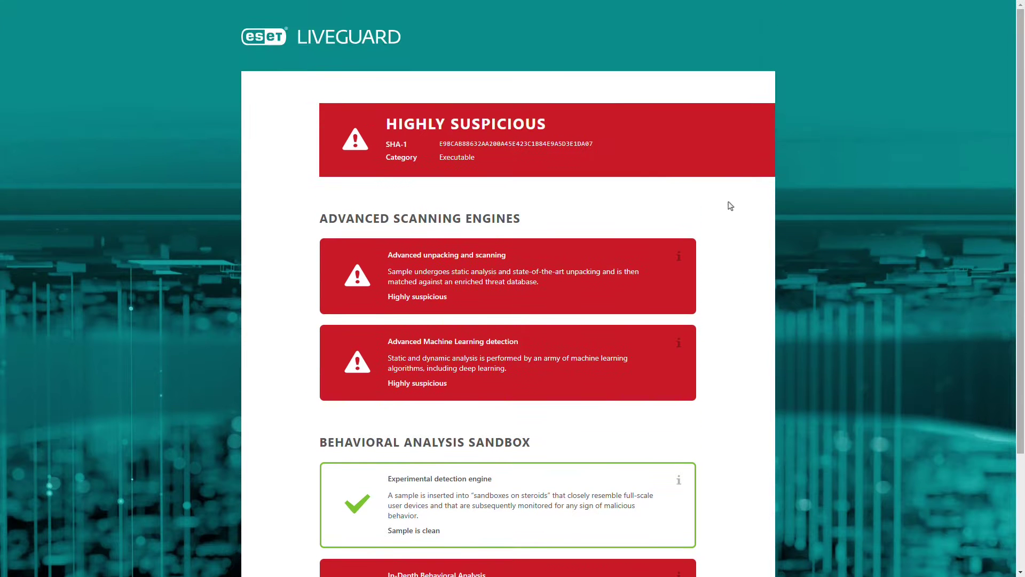
{"action": "key", "text": "ctrl+w"}
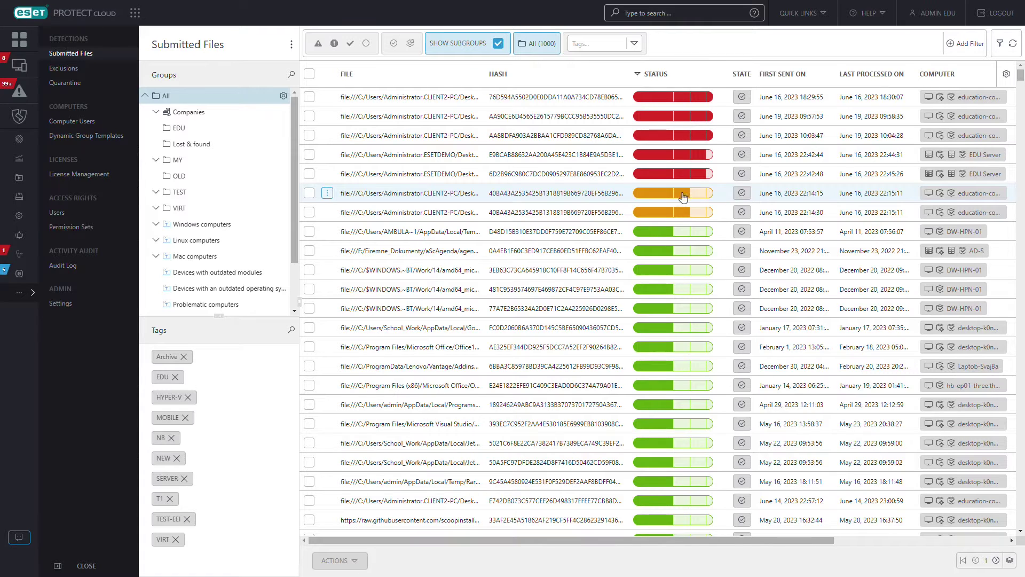
{"action": "left_click", "coordinate": [35, 45]}
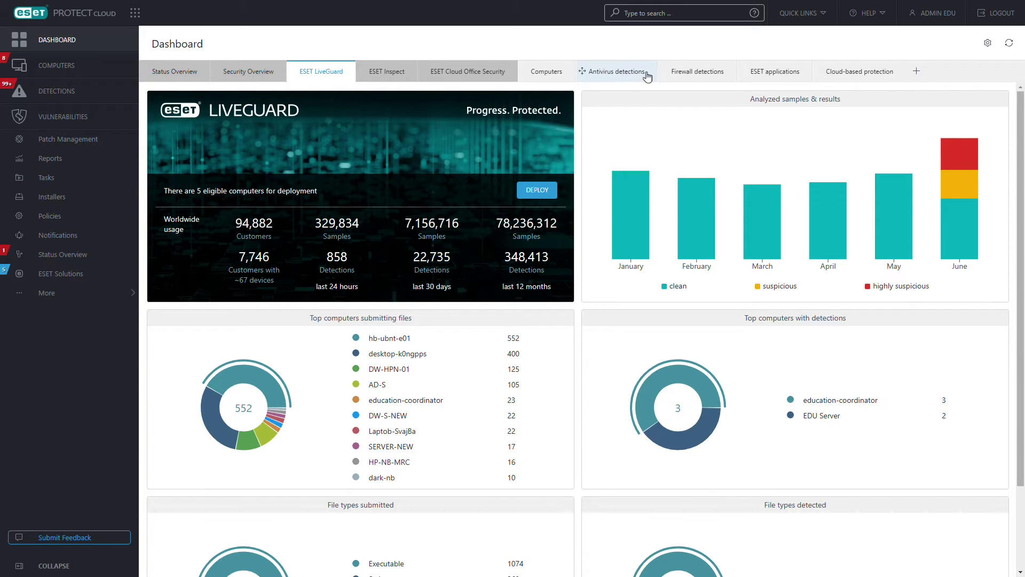
Browse the Antivirus detections, Firewall detections, Computers and ESET Inspect dashboards
{"action": "left_click", "coordinate": [621, 71]}
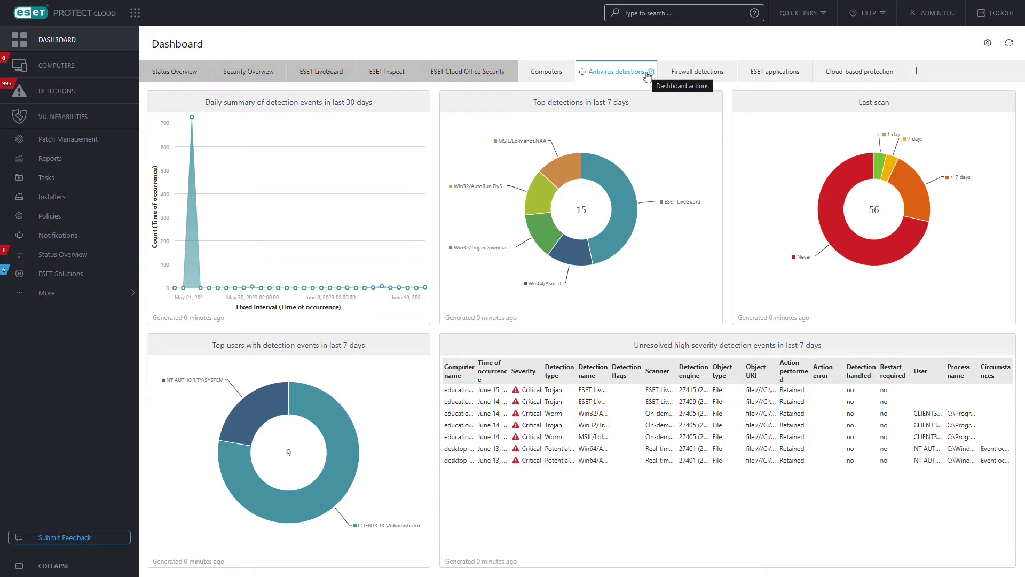
{"action": "left_click", "coordinate": [697, 71]}
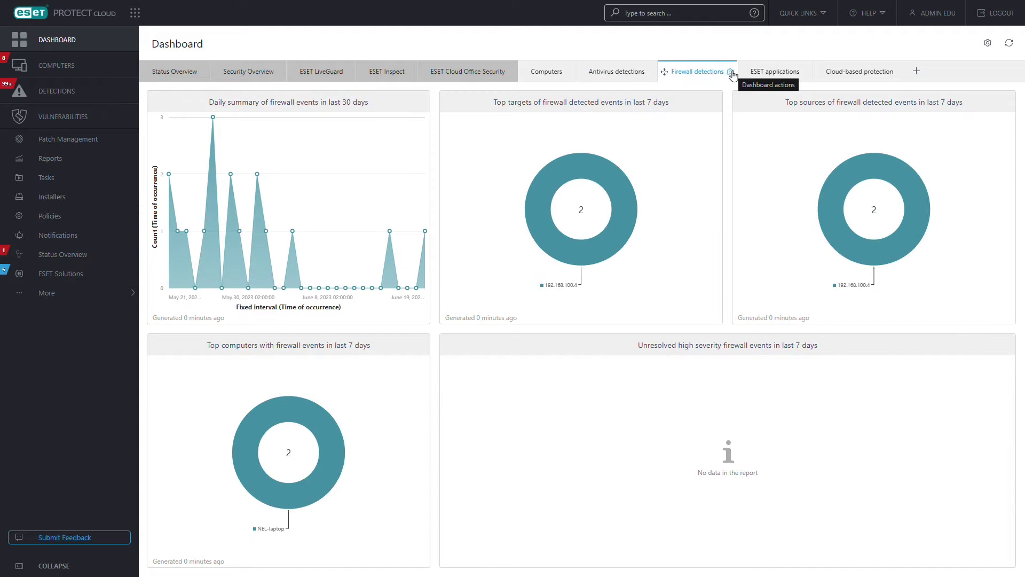
{"action": "left_click", "coordinate": [546, 71]}
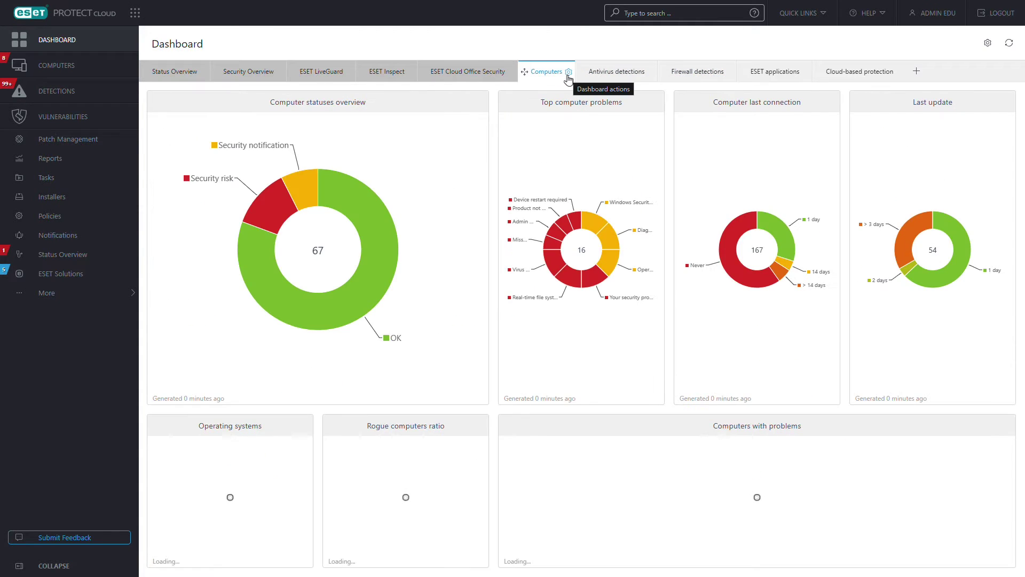
{"action": "left_click", "coordinate": [386, 72]}
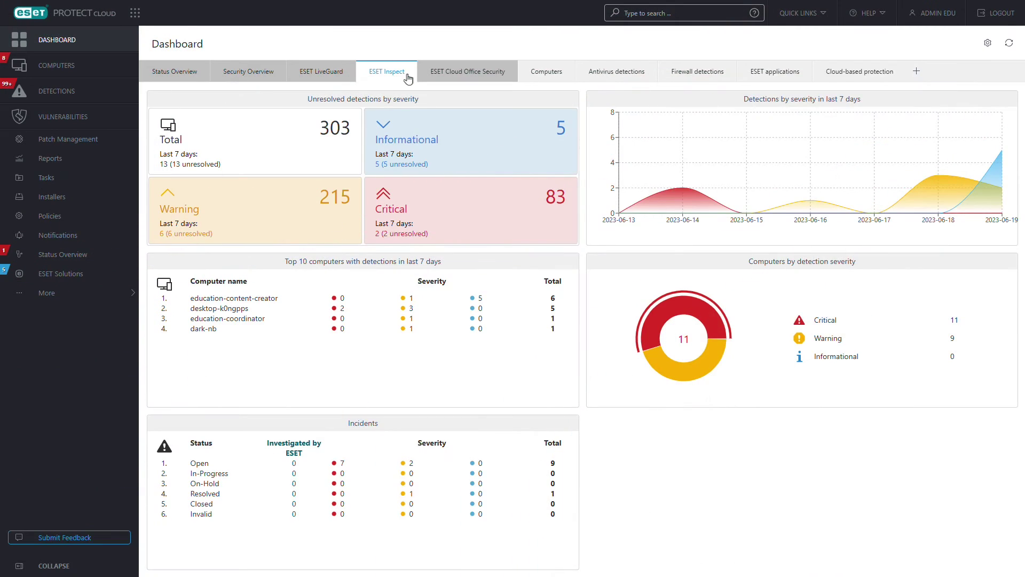
Start a new installer, previewing macOS, Linux and Android/iOS before choosing Windows
{"action": "left_click", "coordinate": [77, 200]}
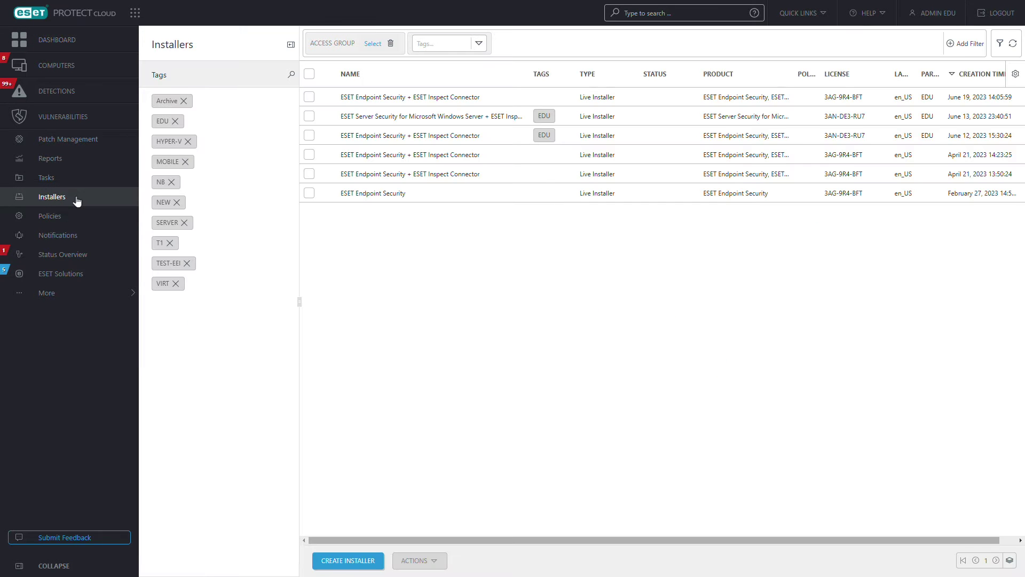
{"action": "left_click", "coordinate": [347, 560]}
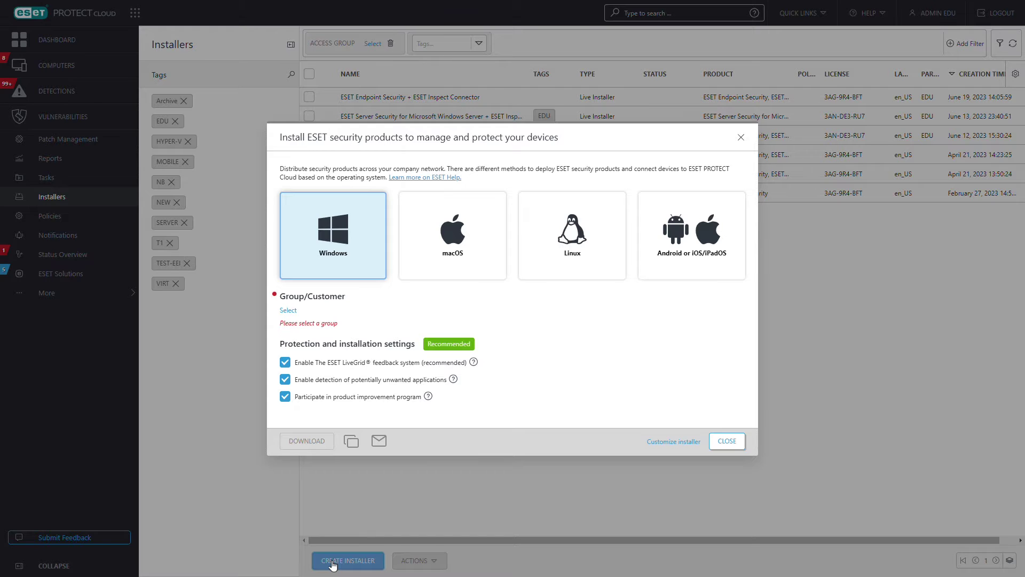
{"action": "left_click", "coordinate": [473, 264]}
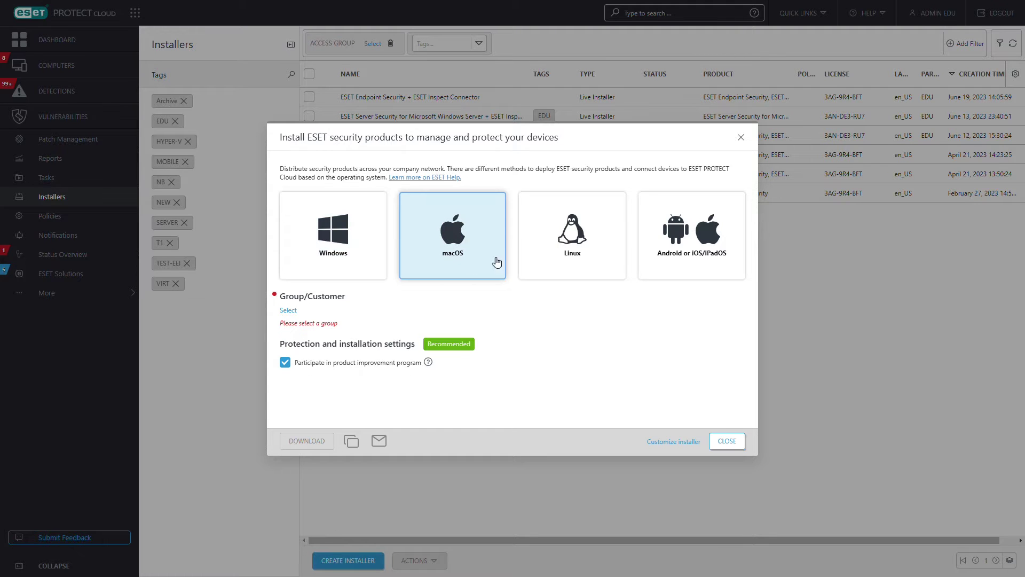
{"action": "left_click", "coordinate": [595, 261]}
{"action": "left_click", "coordinate": [705, 263]}
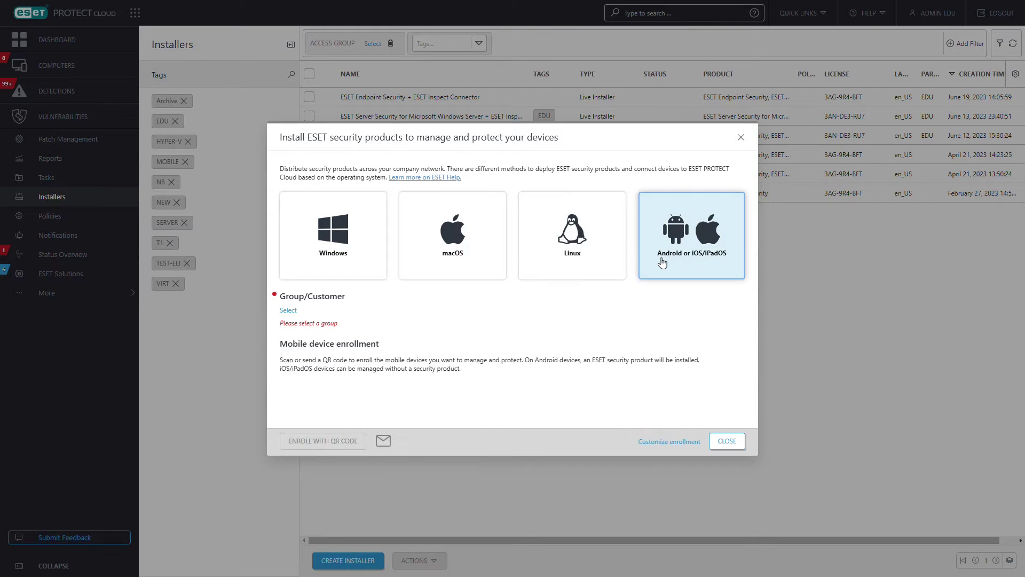
{"action": "left_click", "coordinate": [361, 258]}
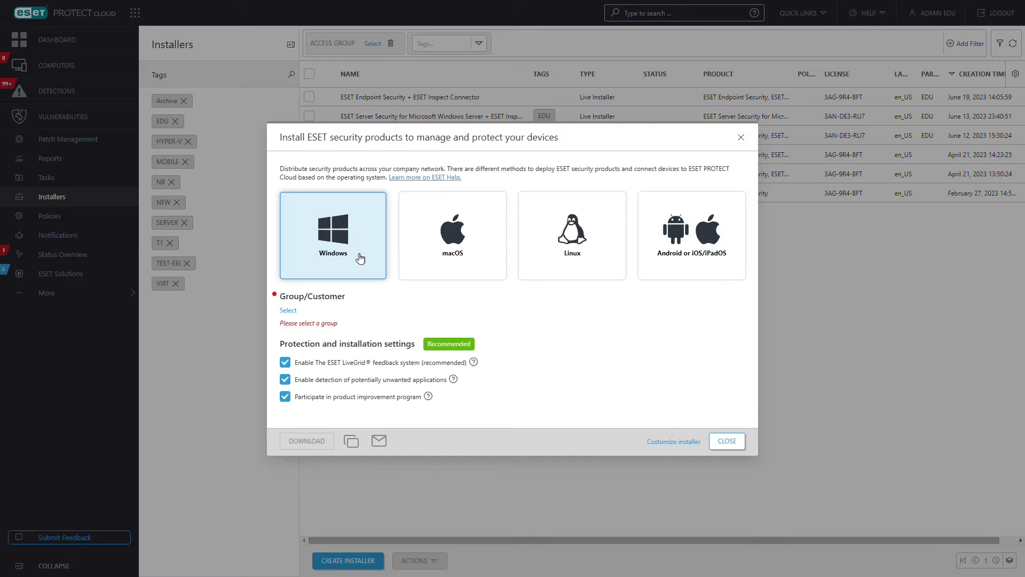
Assign the EDU group to the Windows installer
{"action": "left_click", "coordinate": [288, 311]}
{"action": "left_click", "coordinate": [353, 182]}
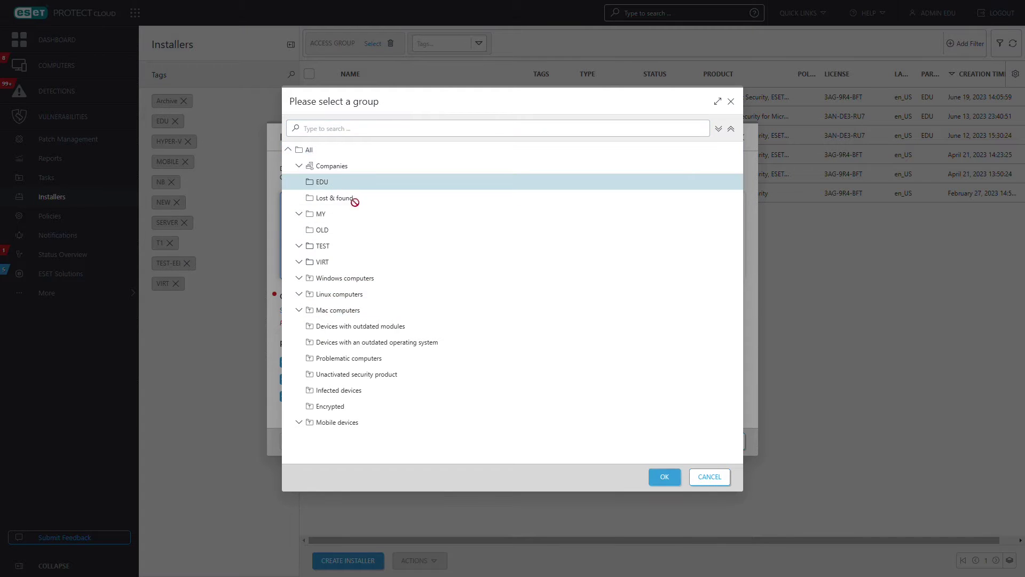
{"action": "left_click", "coordinate": [661, 477]}
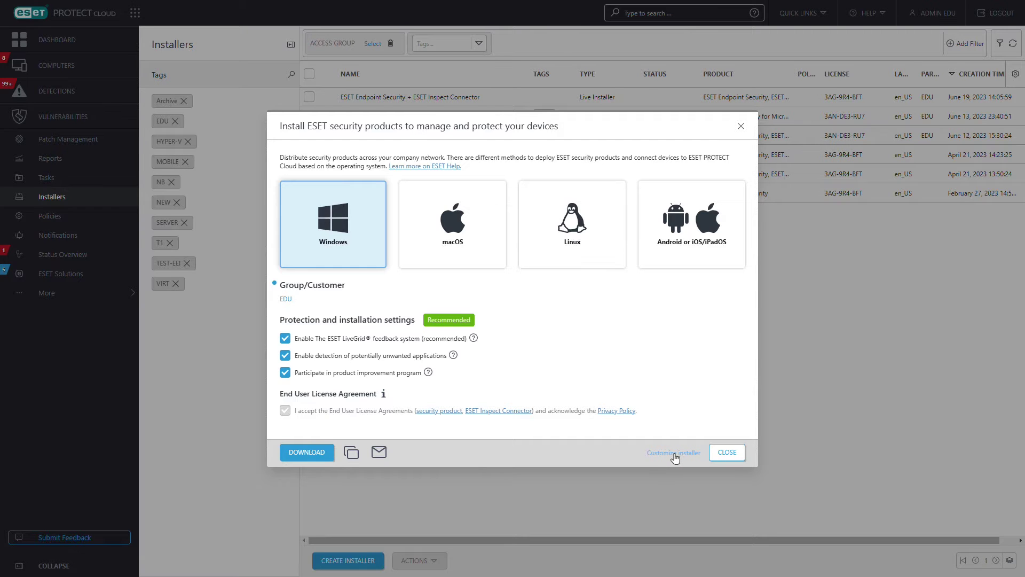
Customize and finish the Endpoint Security + Inspect Connector installer, adding an email recipient entry
{"action": "left_click", "coordinate": [674, 453]}
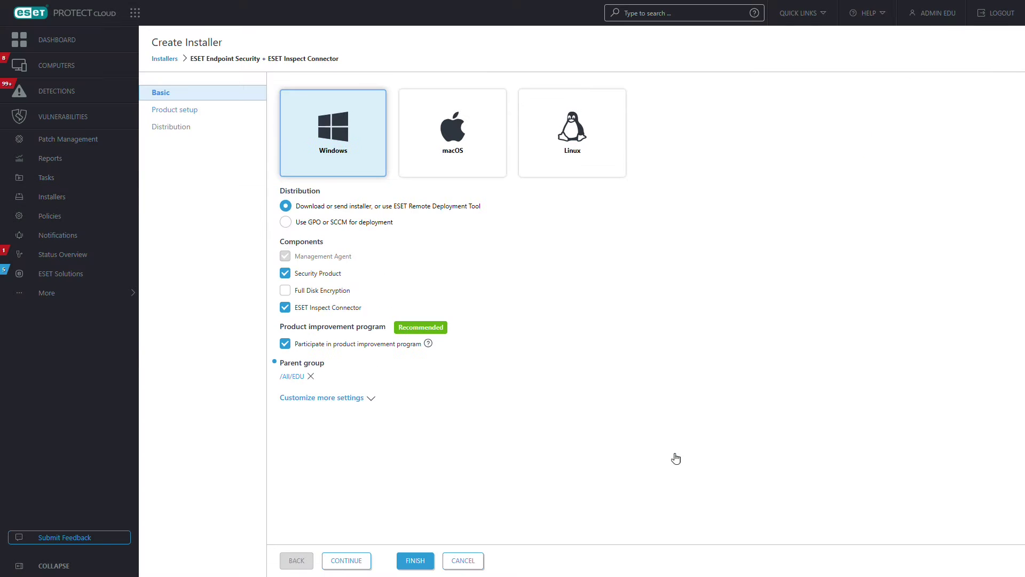
{"action": "left_click", "coordinate": [346, 559]}
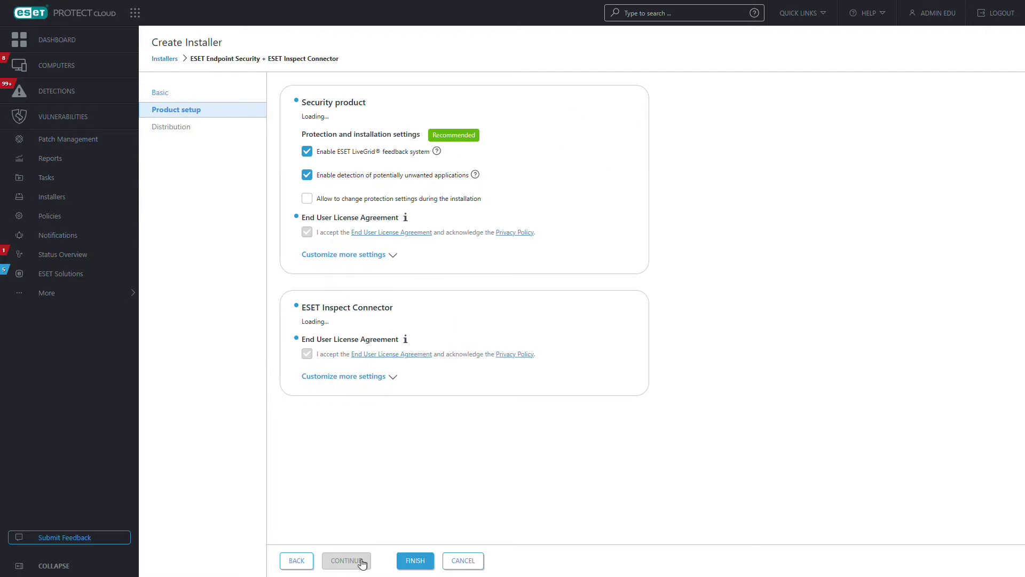
{"action": "left_click", "coordinate": [416, 560]}
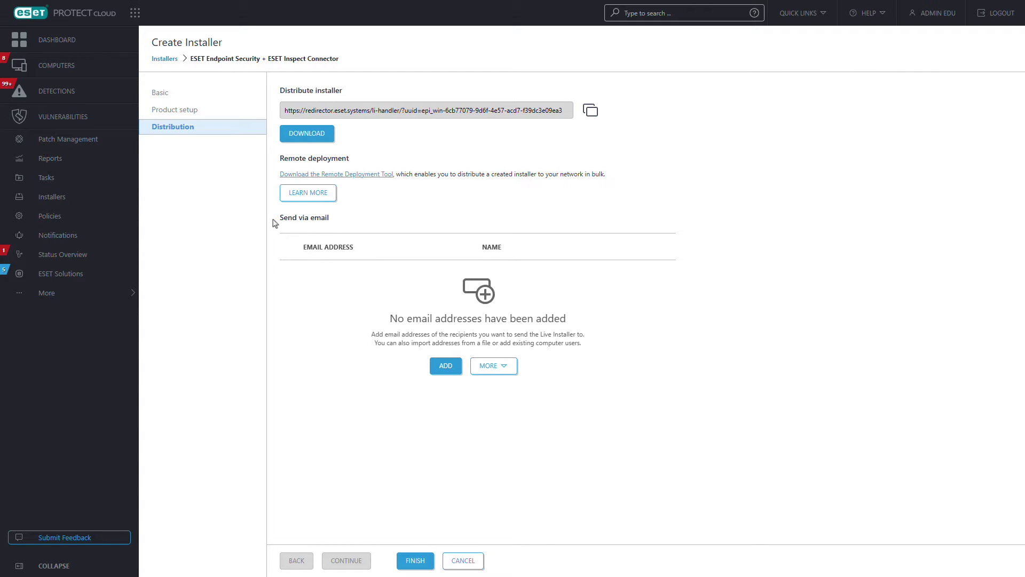
{"action": "left_click", "coordinate": [445, 366]}
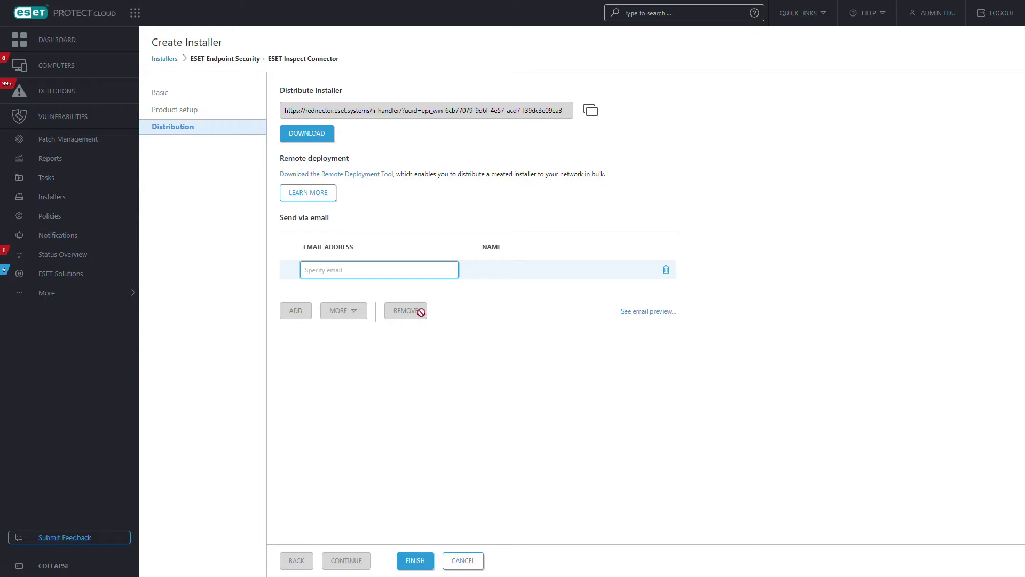
Finish the installer, view the newest installer's actions, then launch the ESET Inspect console
{"action": "left_click", "coordinate": [415, 560]}
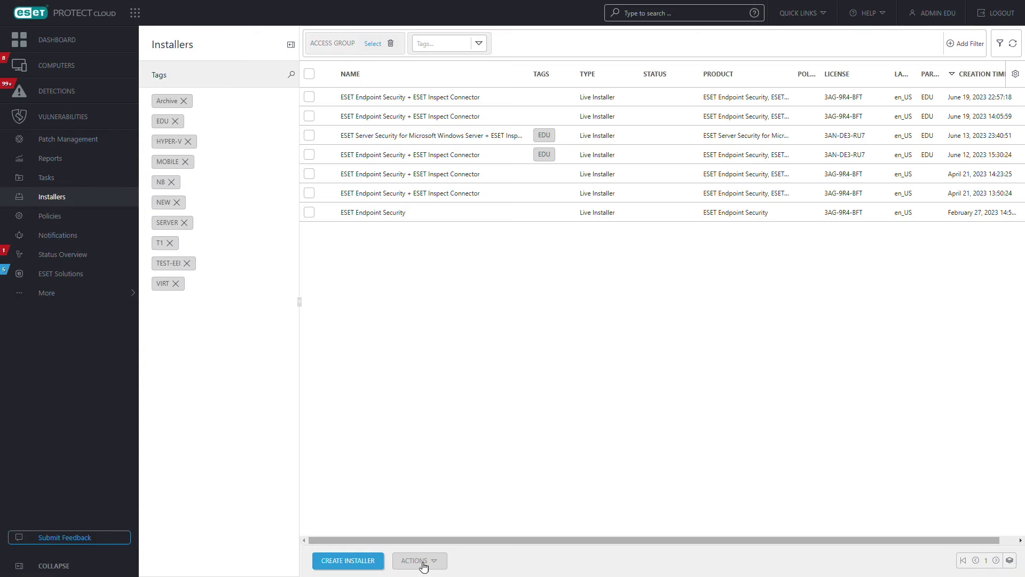
{"action": "right_click", "coordinate": [482, 103]}
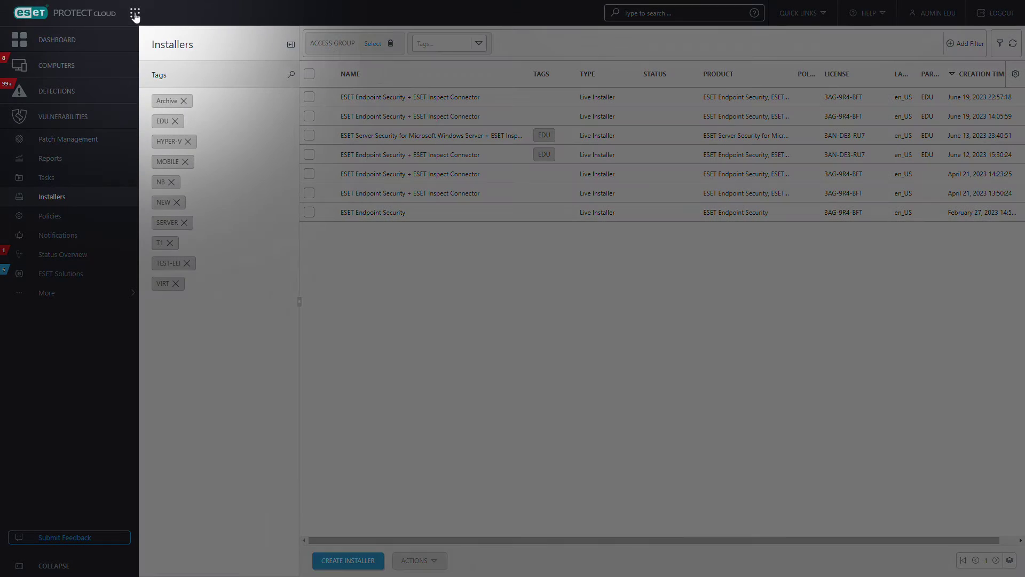
{"action": "left_click", "coordinate": [134, 14]}
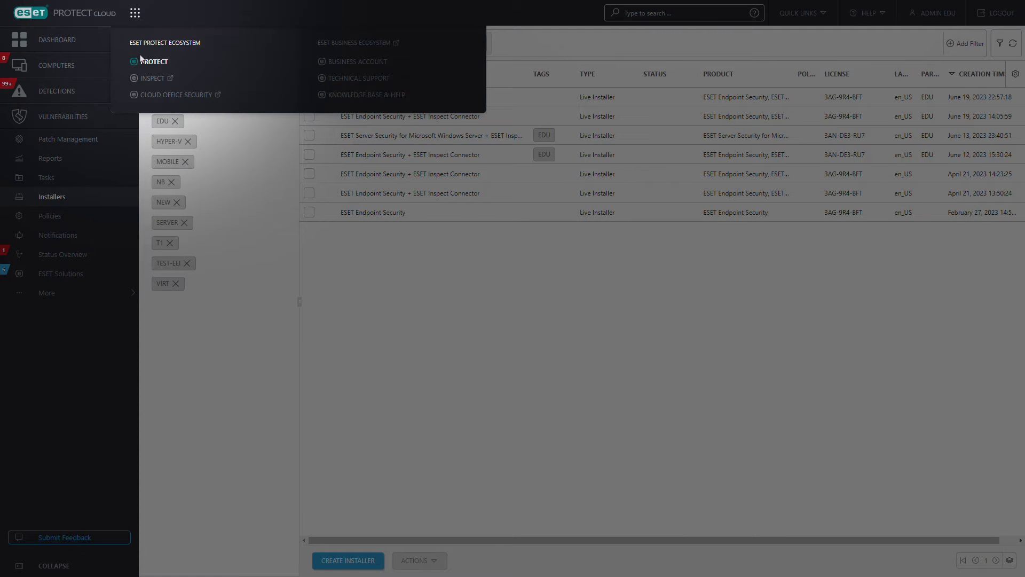
{"action": "left_click", "coordinate": [152, 79]}
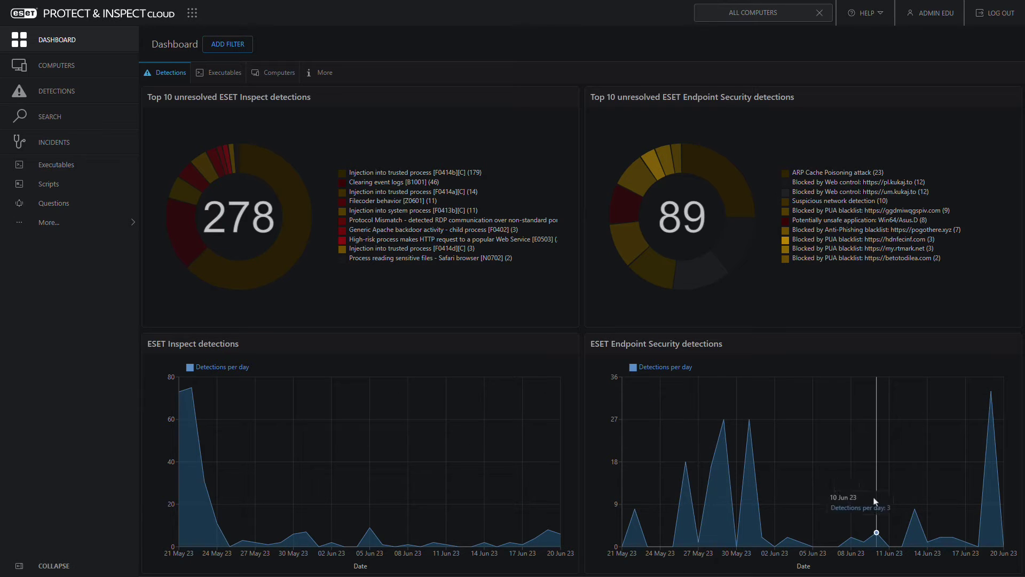
{"action": "mouse_move", "coordinate": [660, 547]}
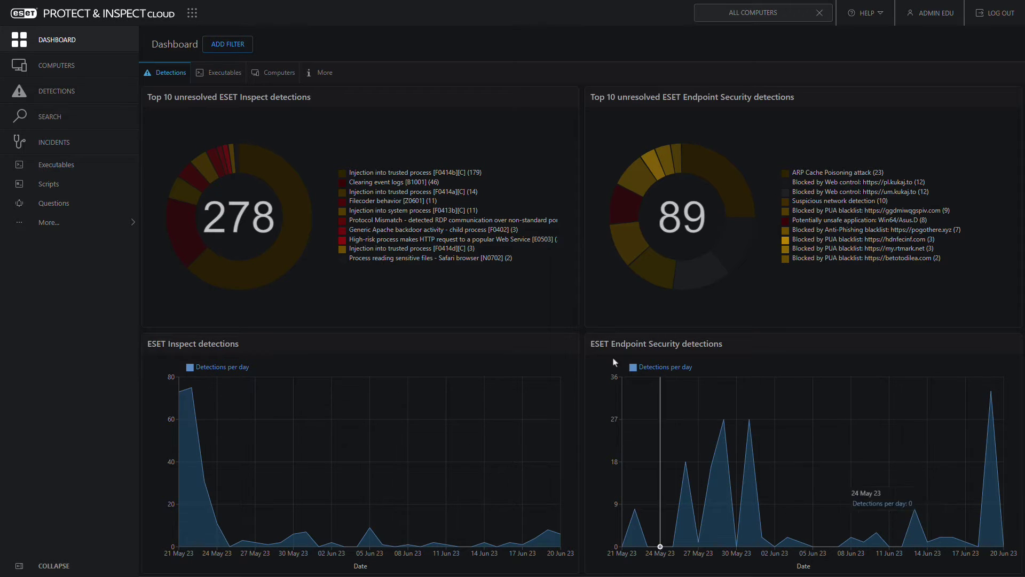
View the Executables, Computers and More overviews on the Inspect dashboard
{"action": "left_click", "coordinate": [224, 72]}
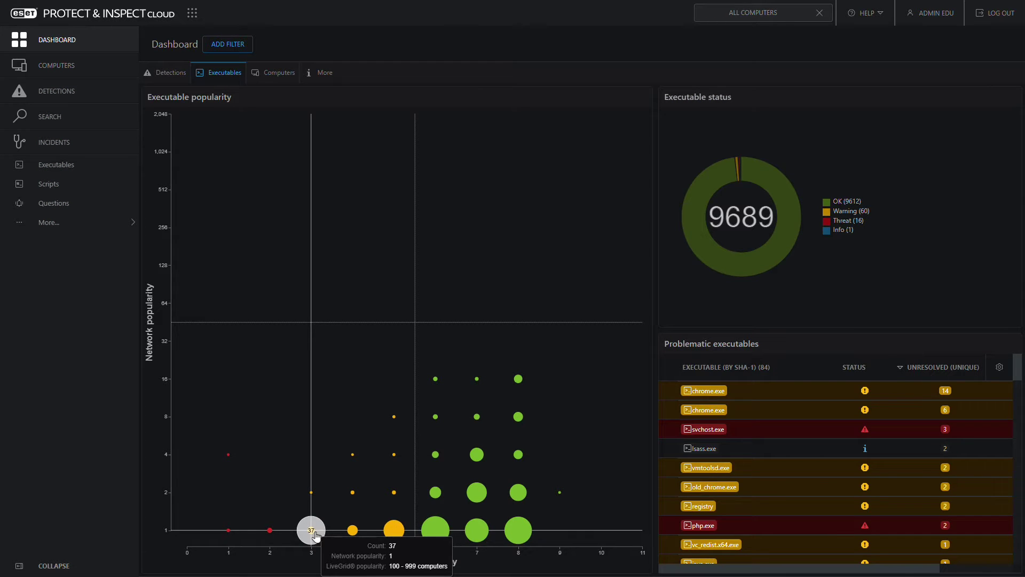
{"action": "mouse_move", "coordinate": [476, 531]}
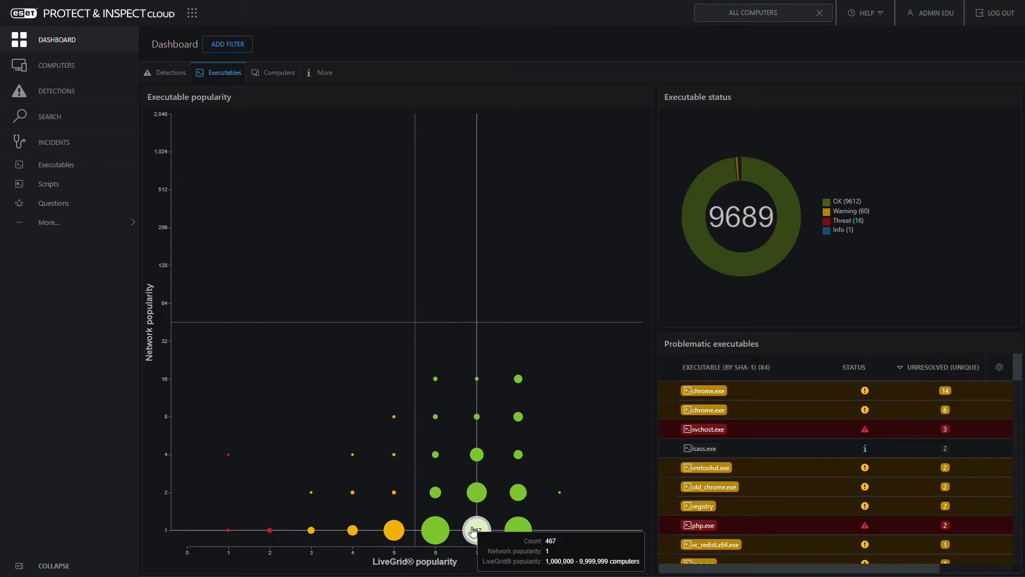
{"action": "scroll", "coordinate": [786, 439], "scroll_direction": "down", "scroll_amount": 5}
{"action": "scroll", "coordinate": [786, 439], "scroll_direction": "down", "scroll_amount": 5}
{"action": "scroll", "coordinate": [786, 438], "scroll_direction": "down", "scroll_amount": 3}
{"action": "scroll", "coordinate": [786, 449], "scroll_direction": "up", "scroll_amount": 5}
{"action": "scroll", "coordinate": [784, 454], "scroll_direction": "up", "scroll_amount": 3}
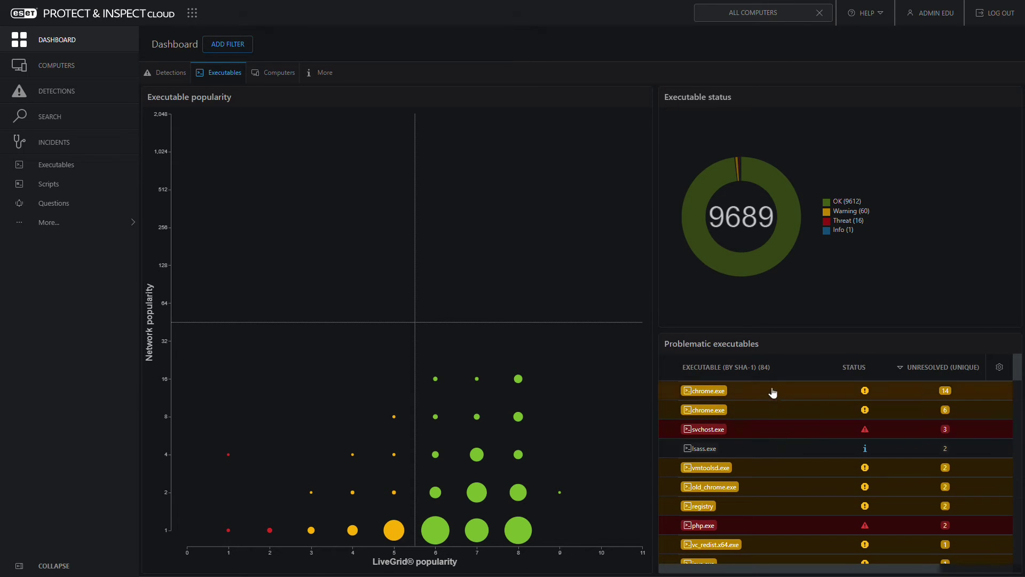
{"action": "left_click", "coordinate": [281, 73]}
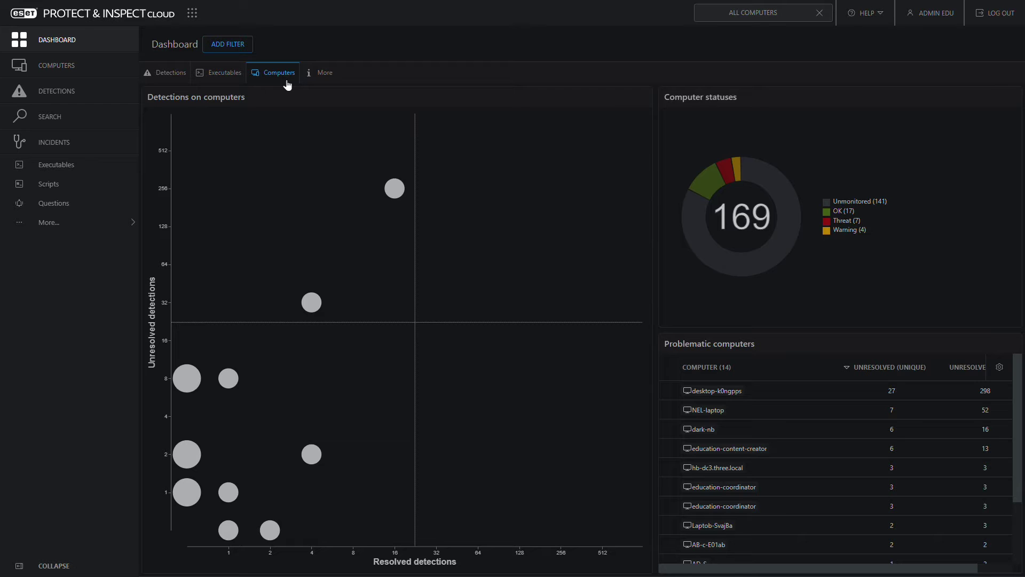
{"action": "left_click", "coordinate": [325, 73]}
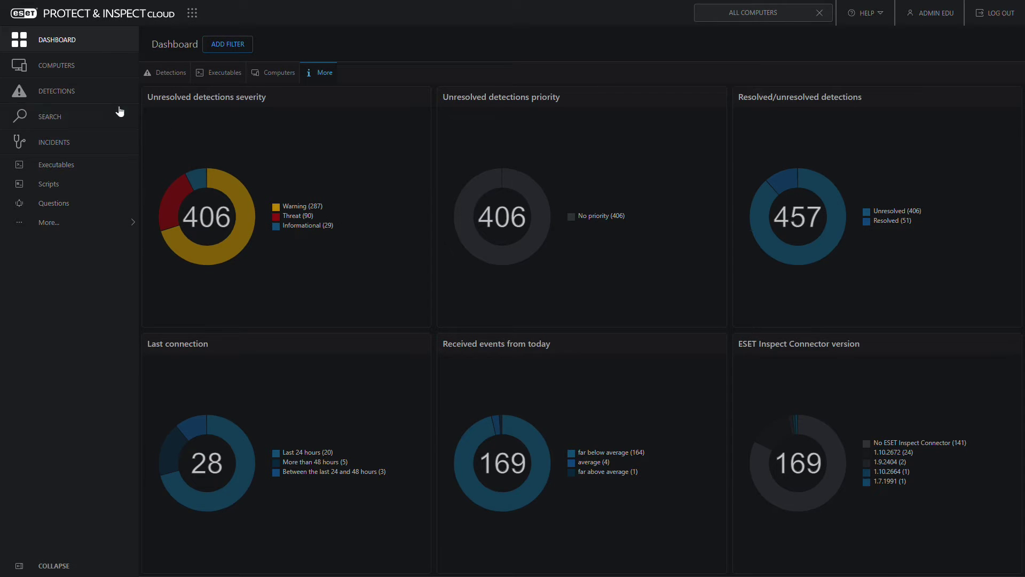
Remediate the top startup-folder detection with Clean & block executable, applied automatically for this rule
{"action": "left_click", "coordinate": [57, 91]}
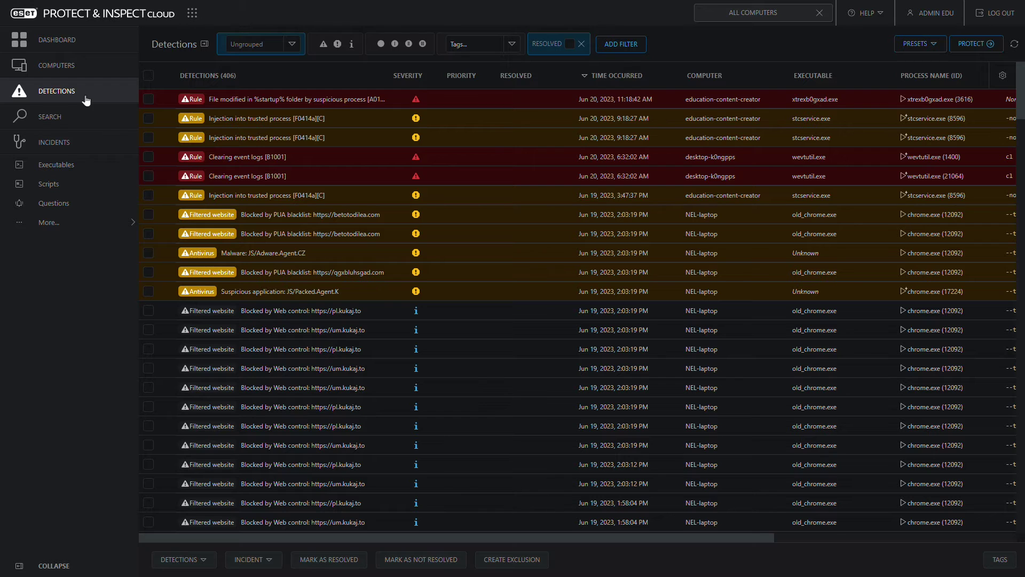
{"action": "right_click", "coordinate": [257, 99]}
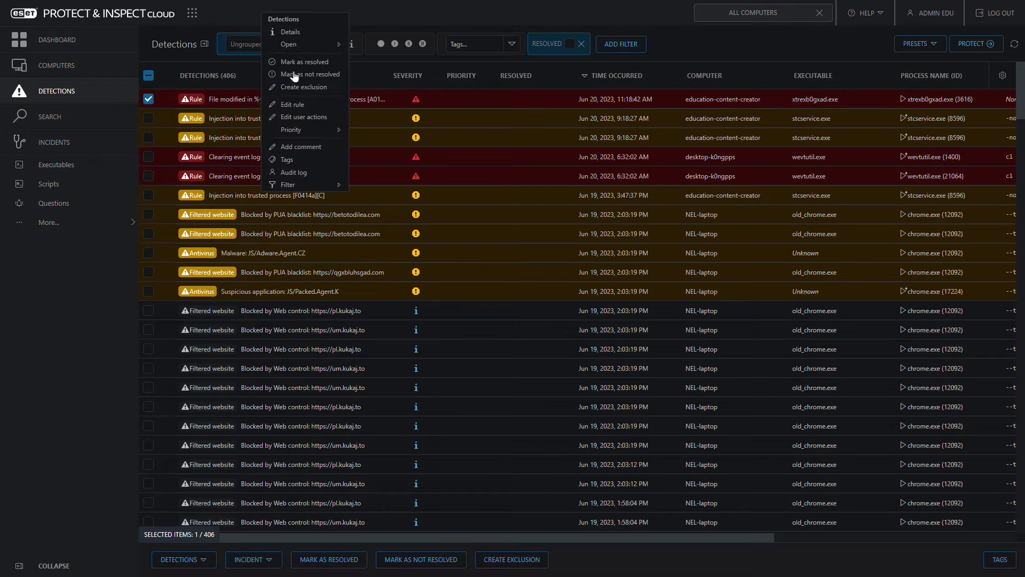
{"action": "left_click", "coordinate": [290, 33]}
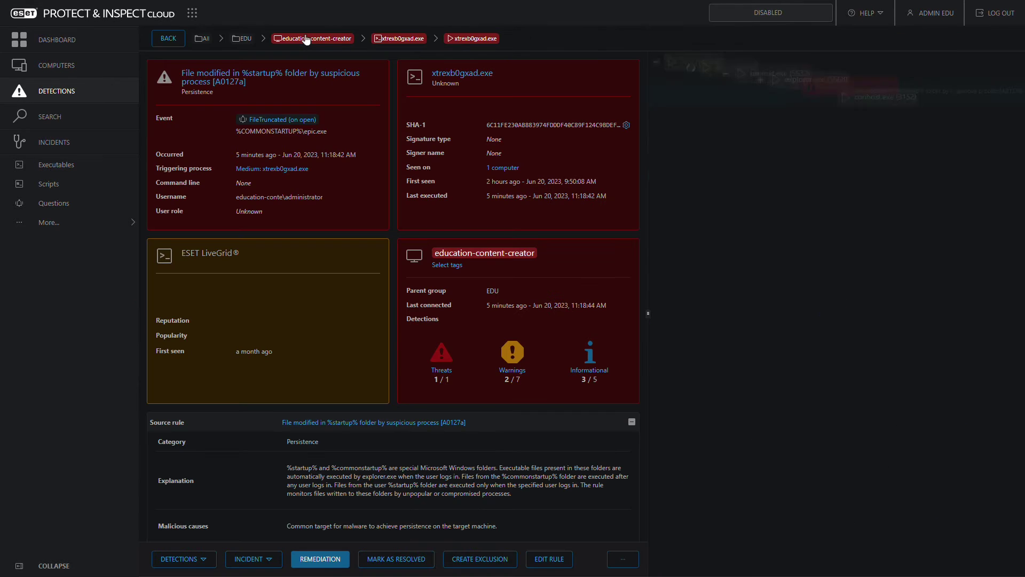
{"action": "left_click", "coordinate": [324, 567]}
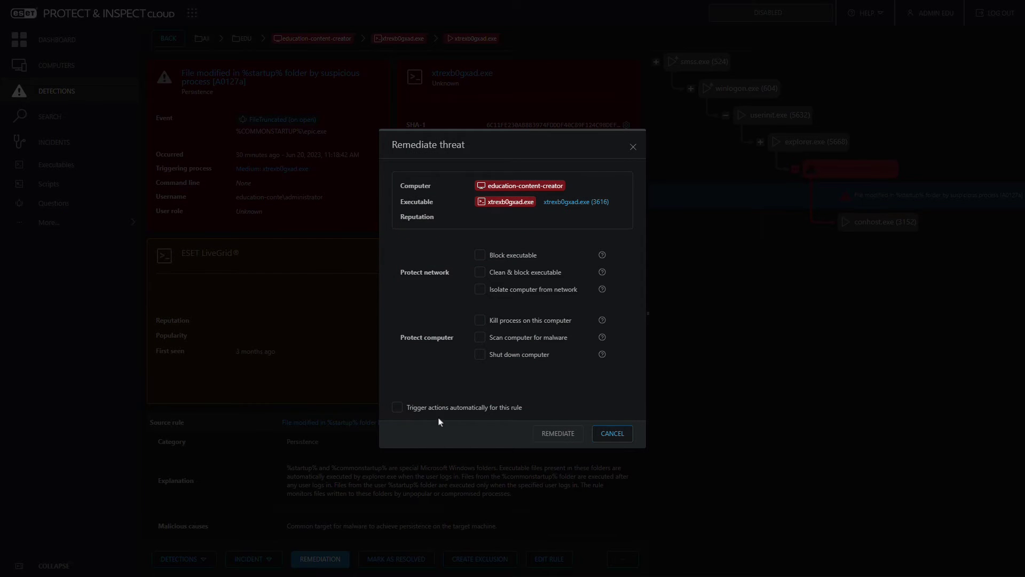
{"action": "left_click", "coordinate": [480, 271]}
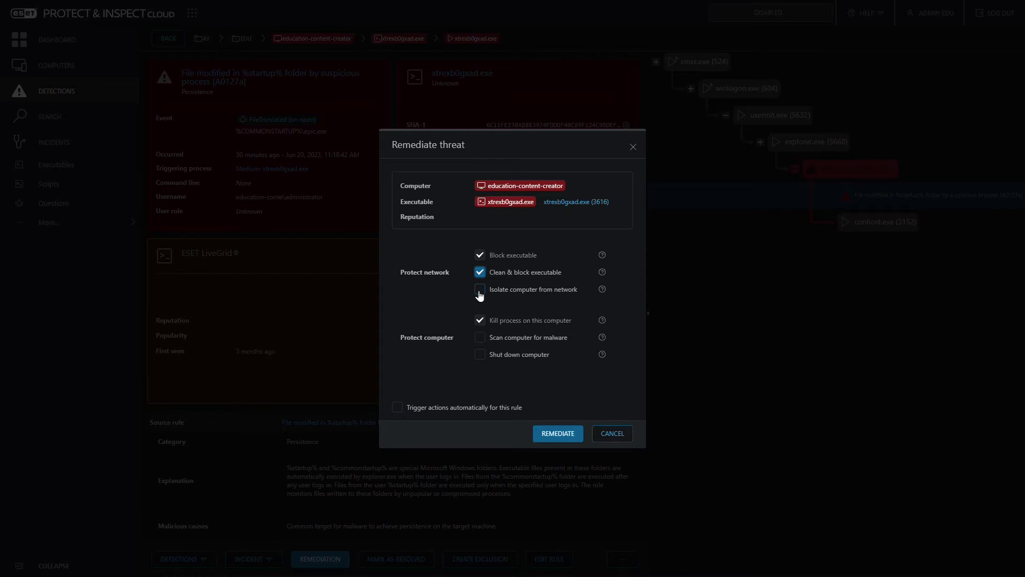
{"action": "left_click", "coordinate": [396, 408]}
{"action": "left_click", "coordinate": [557, 434]}
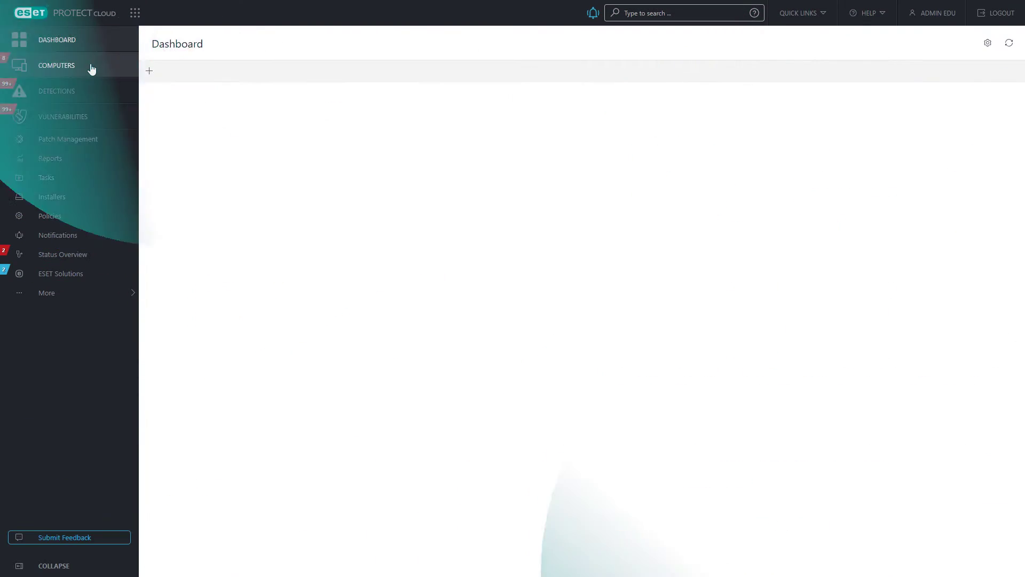
Enable Vulnerability & Patch Management for education-coordinator and education-specialist in EDU, then refresh
{"action": "left_click", "coordinate": [90, 69]}
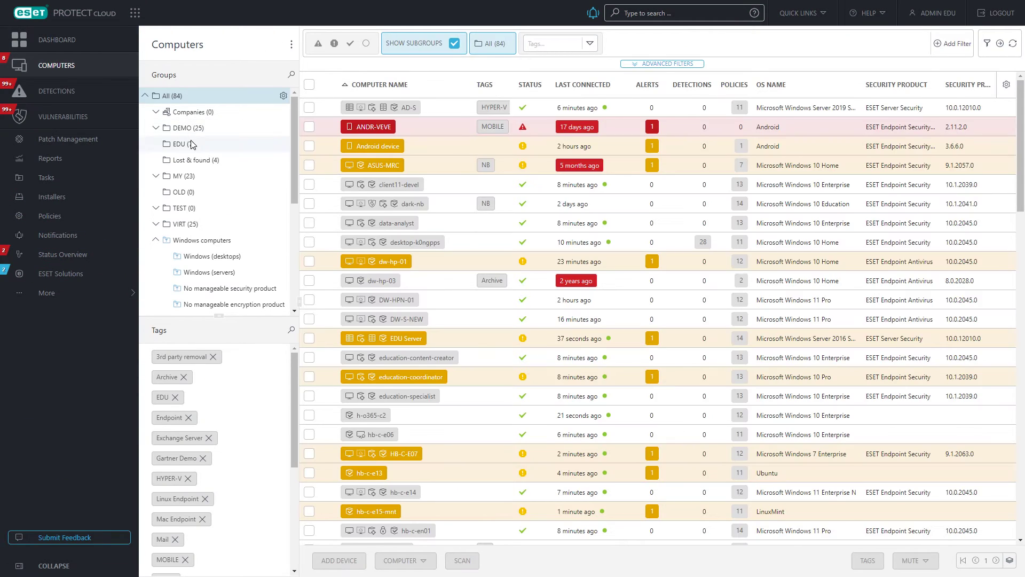
{"action": "left_click", "coordinate": [214, 148]}
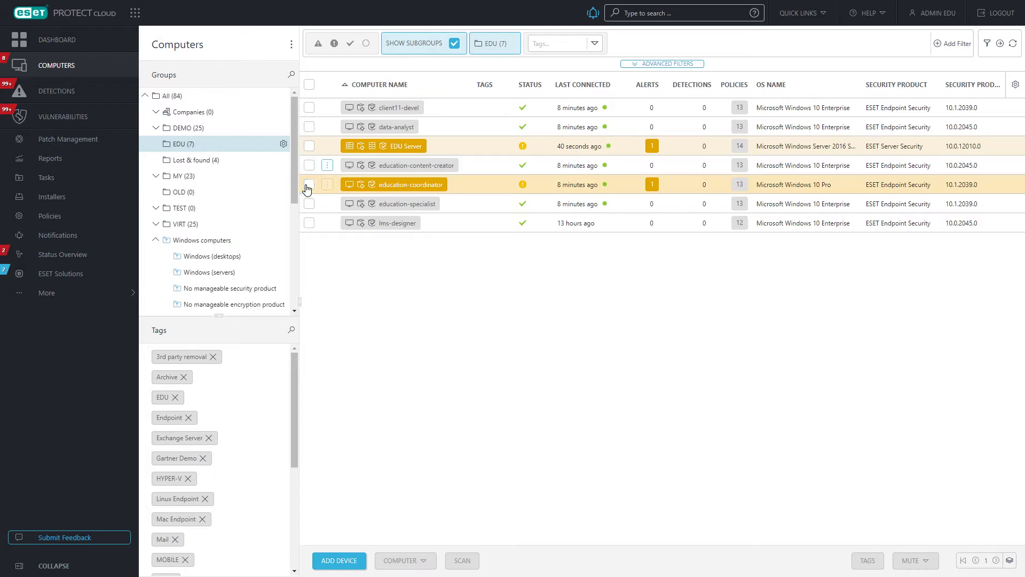
{"action": "left_click", "coordinate": [308, 184]}
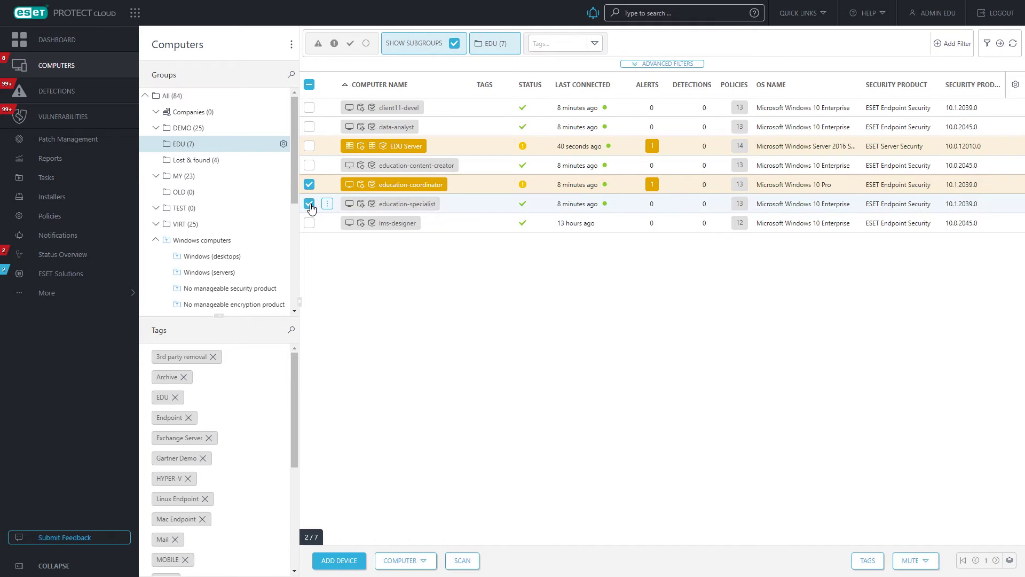
{"action": "right_click", "coordinate": [328, 204]}
{"action": "mouse_move", "coordinate": [370, 222]}
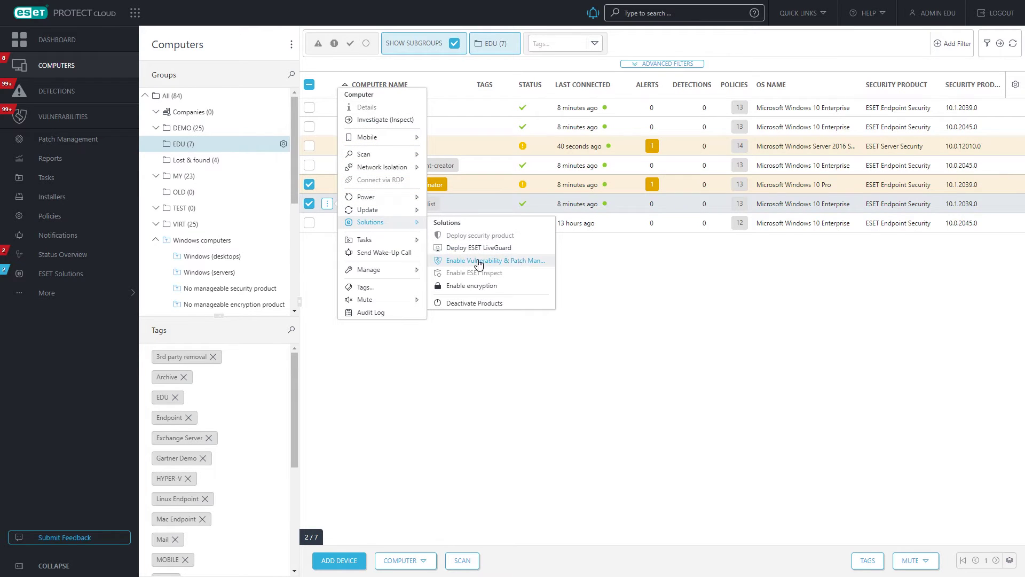
{"action": "left_click", "coordinate": [497, 261]}
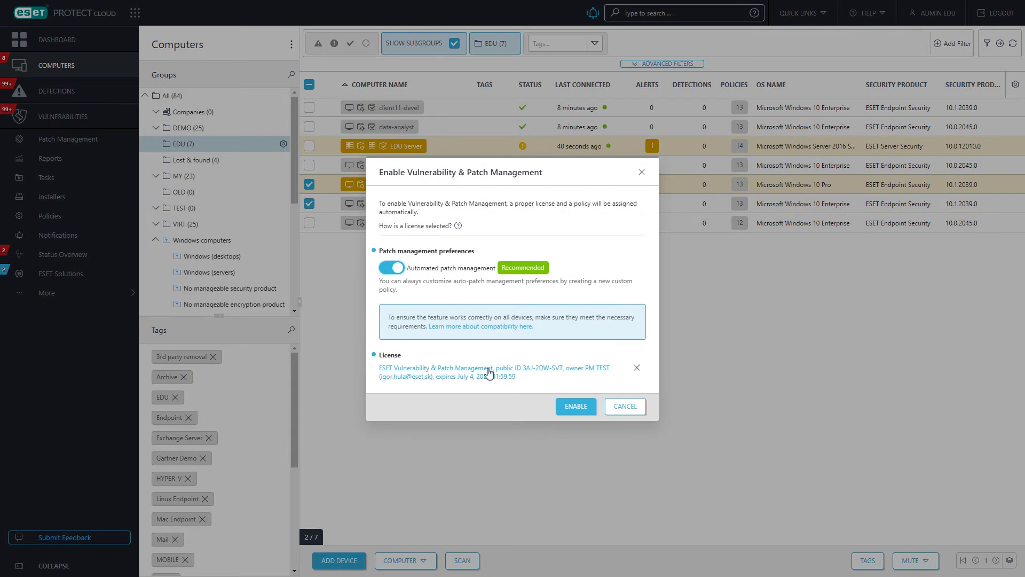
{"action": "left_click", "coordinate": [576, 406]}
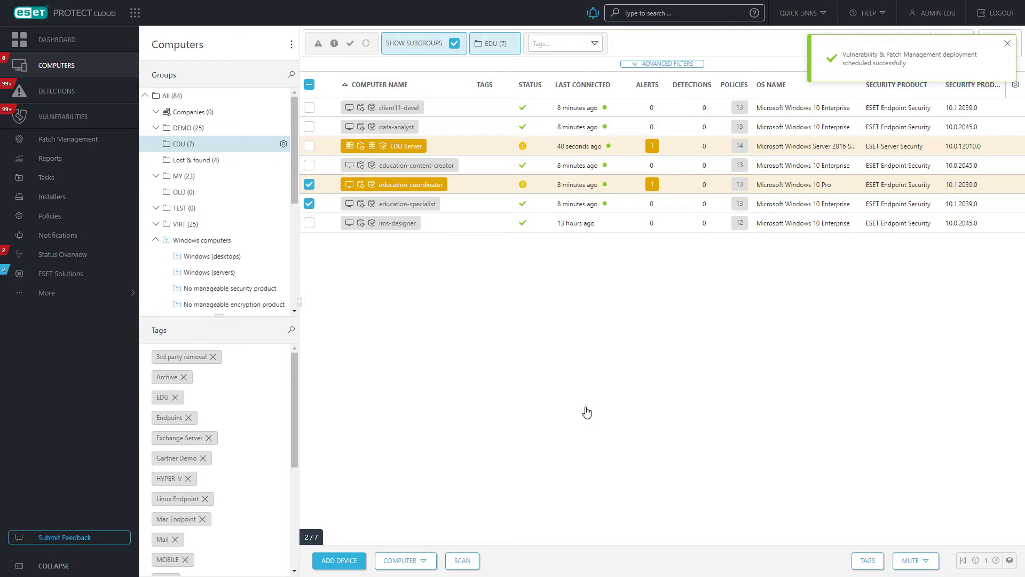
{"action": "left_click", "coordinate": [1012, 44]}
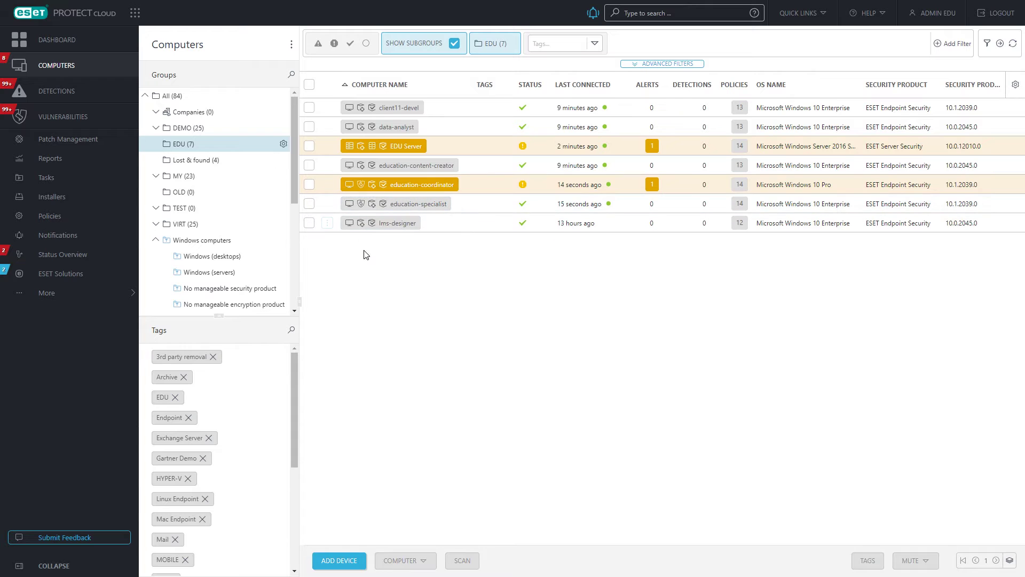
Review the Adobe Reader vulnerability, then group vulnerabilities by Application Name
{"action": "left_click", "coordinate": [97, 118]}
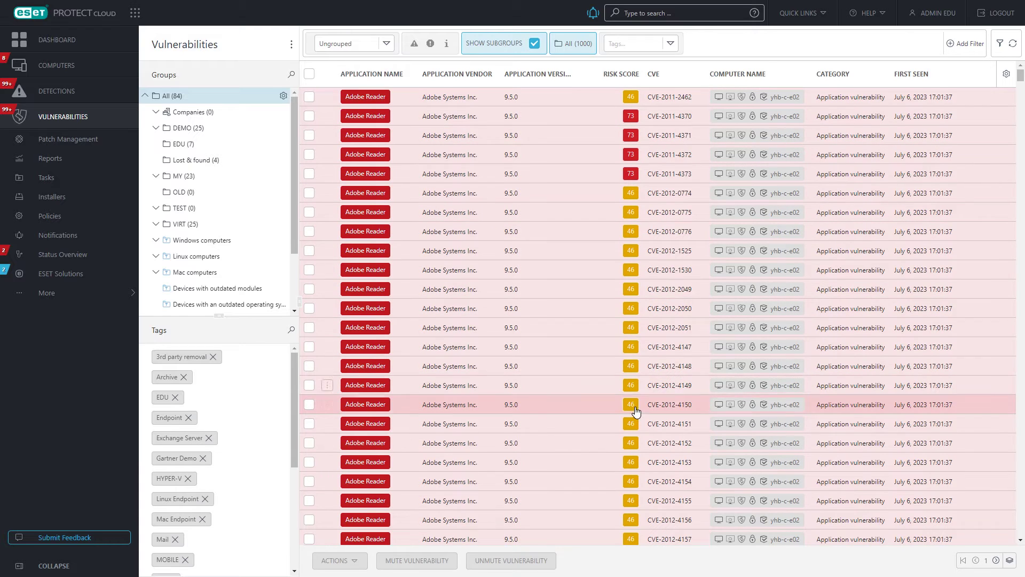
{"action": "left_click", "coordinate": [365, 96]}
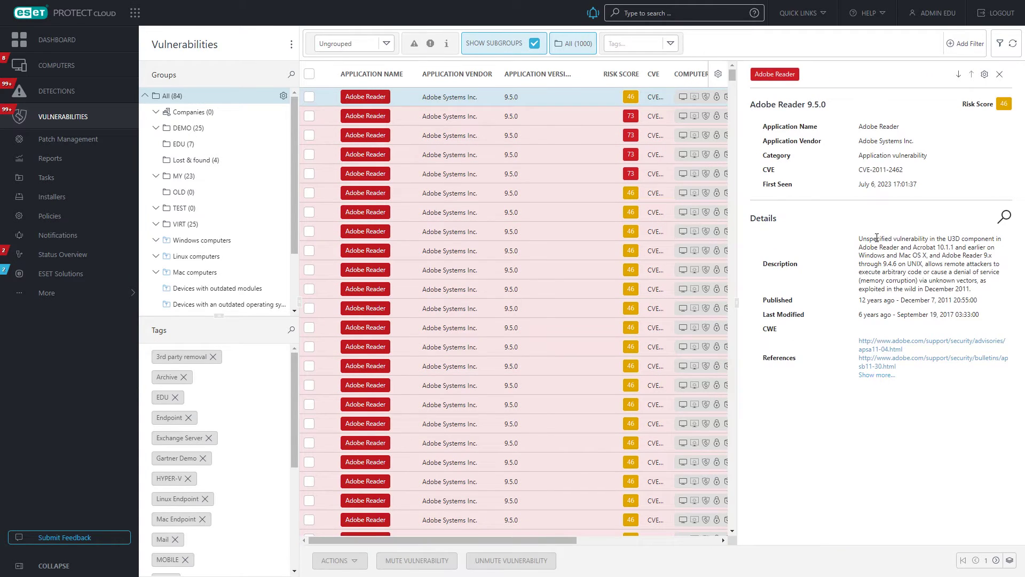
{"action": "left_click", "coordinate": [1000, 74]}
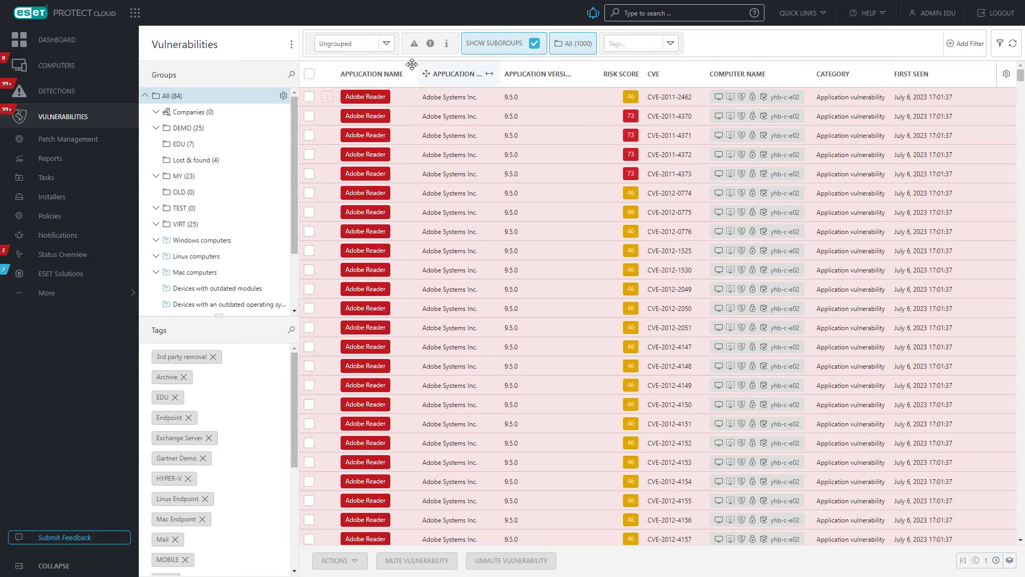
{"action": "left_click", "coordinate": [385, 43]}
{"action": "left_click", "coordinate": [350, 84]}
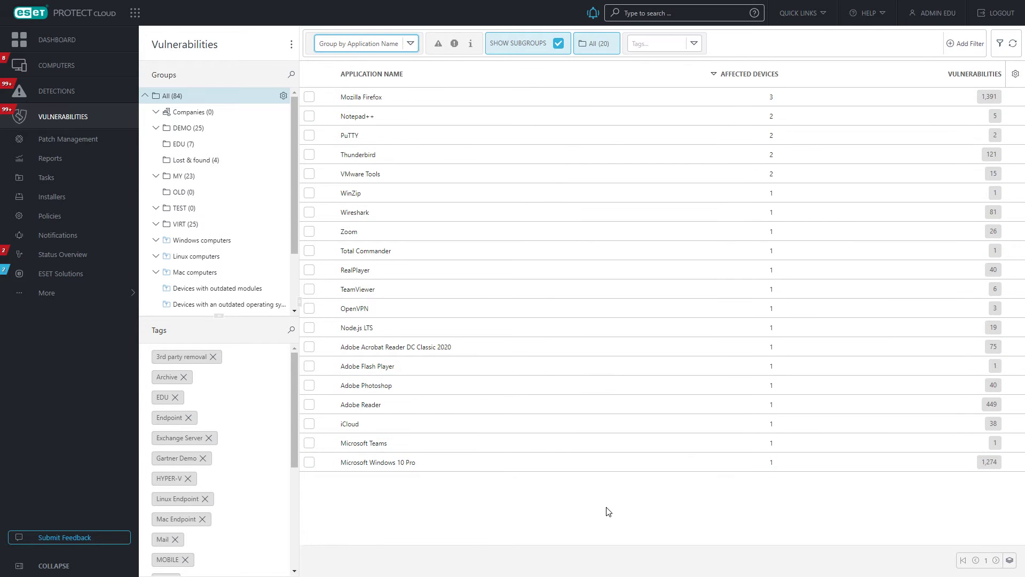
Schedule the Notepad++ 7.5.6 to 8.5.4 upgrade in Patch Management
{"action": "left_click", "coordinate": [68, 139]}
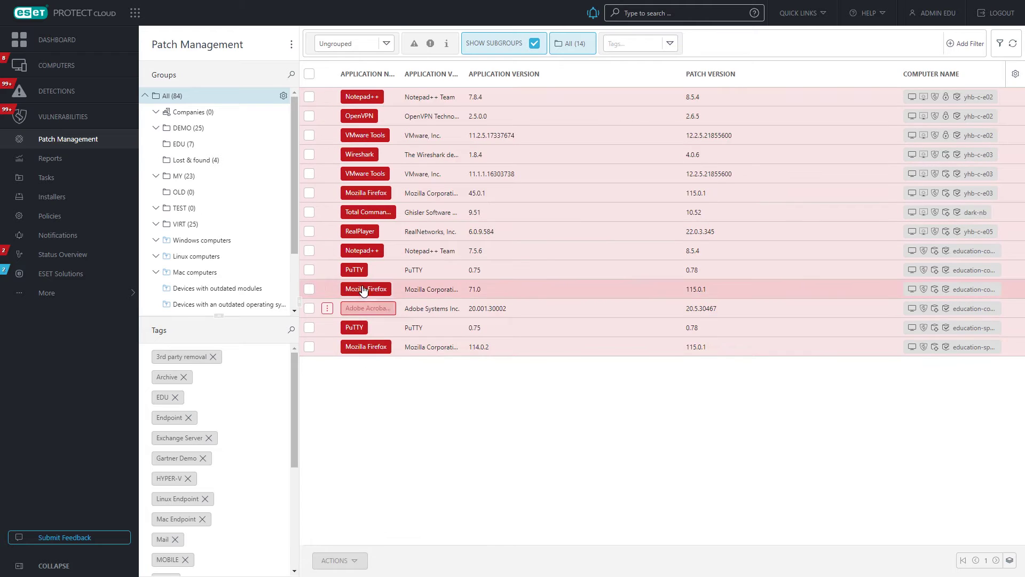
{"action": "left_click", "coordinate": [327, 250]}
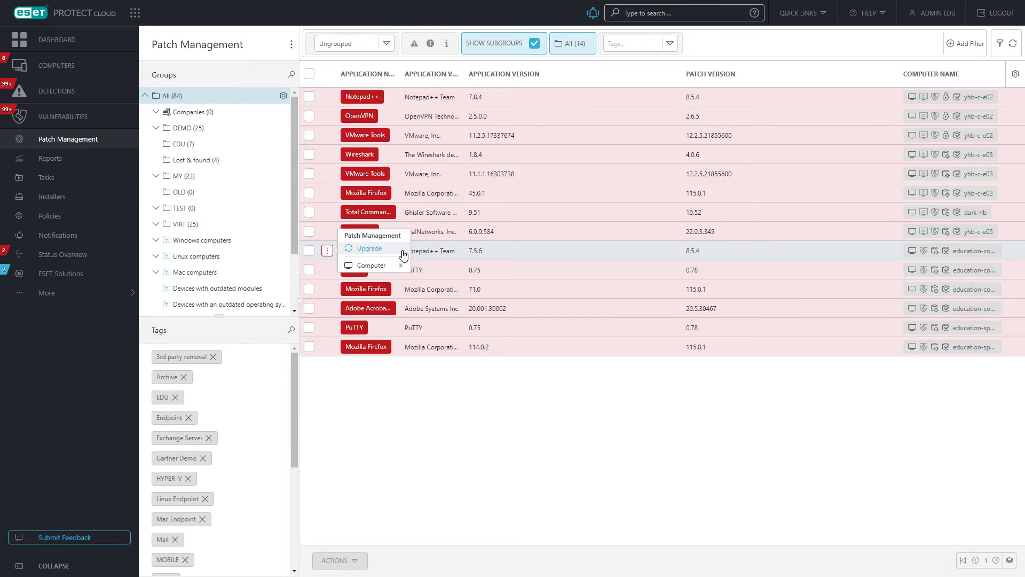
{"action": "left_click", "coordinate": [369, 248]}
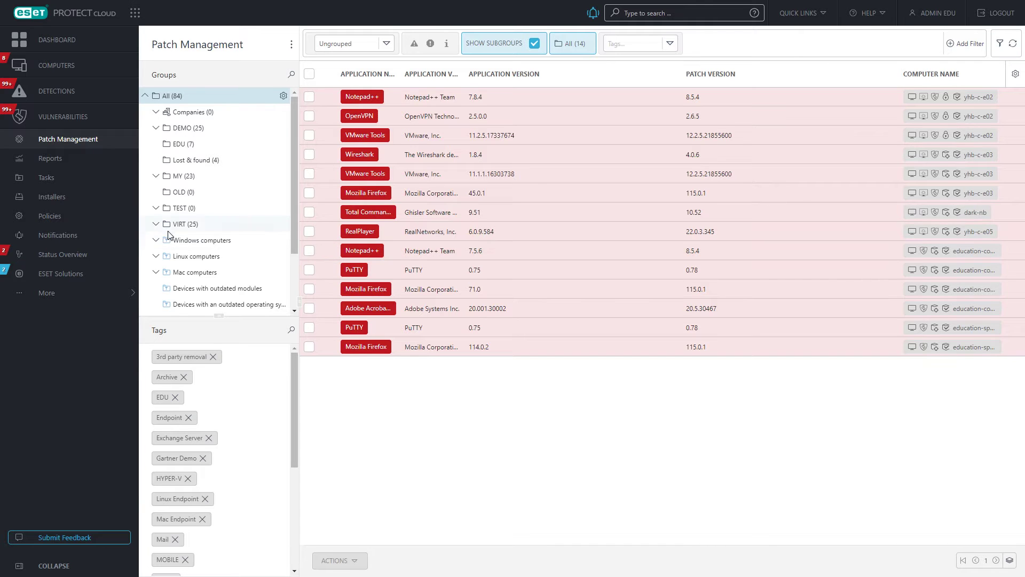
Open the V&PM policy for editing and show its Vulnerability & Patch Management settings
{"action": "left_click", "coordinate": [50, 215]}
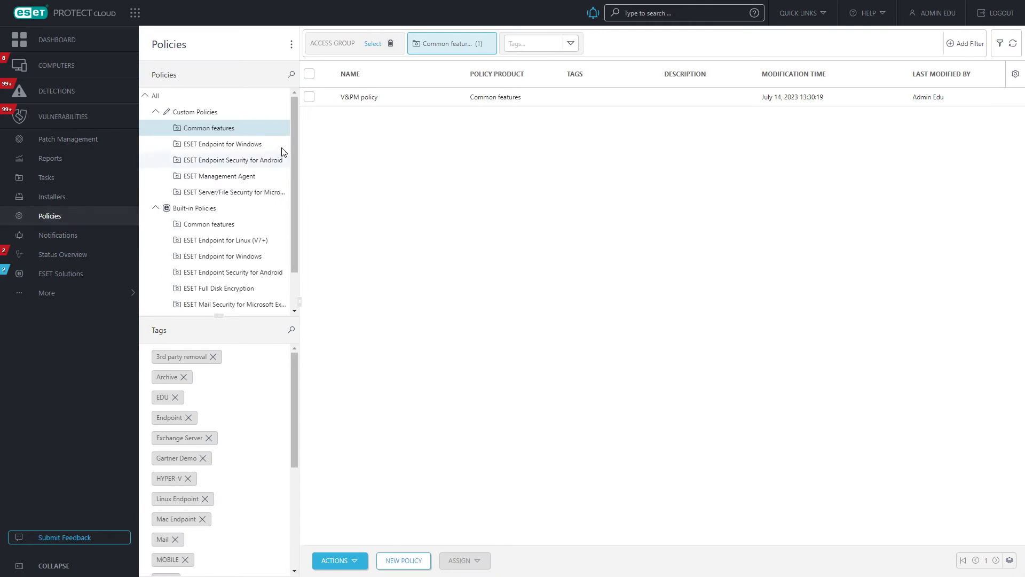
{"action": "left_click", "coordinate": [365, 100]}
{"action": "left_click", "coordinate": [393, 71]}
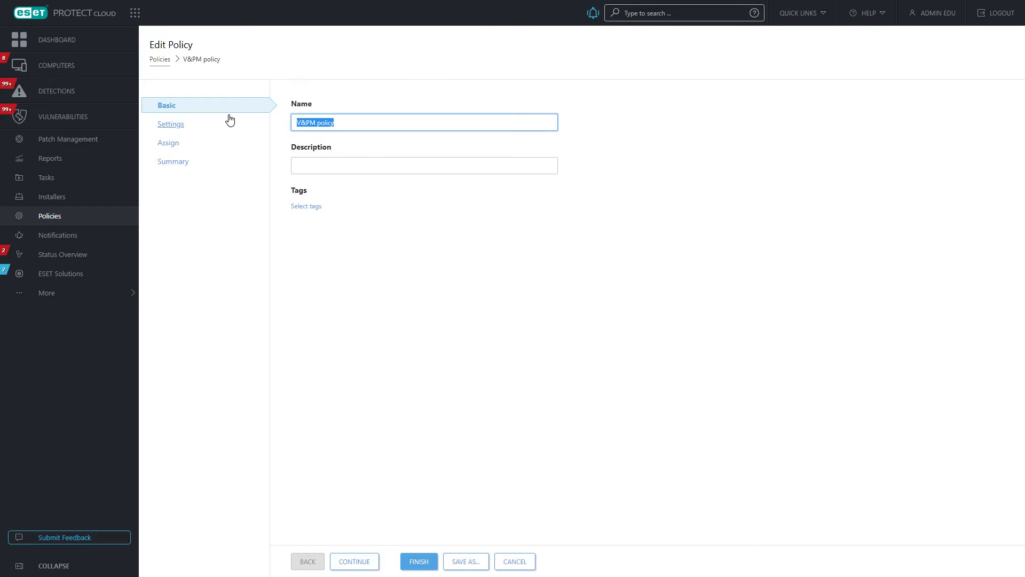
{"action": "left_click", "coordinate": [171, 124]}
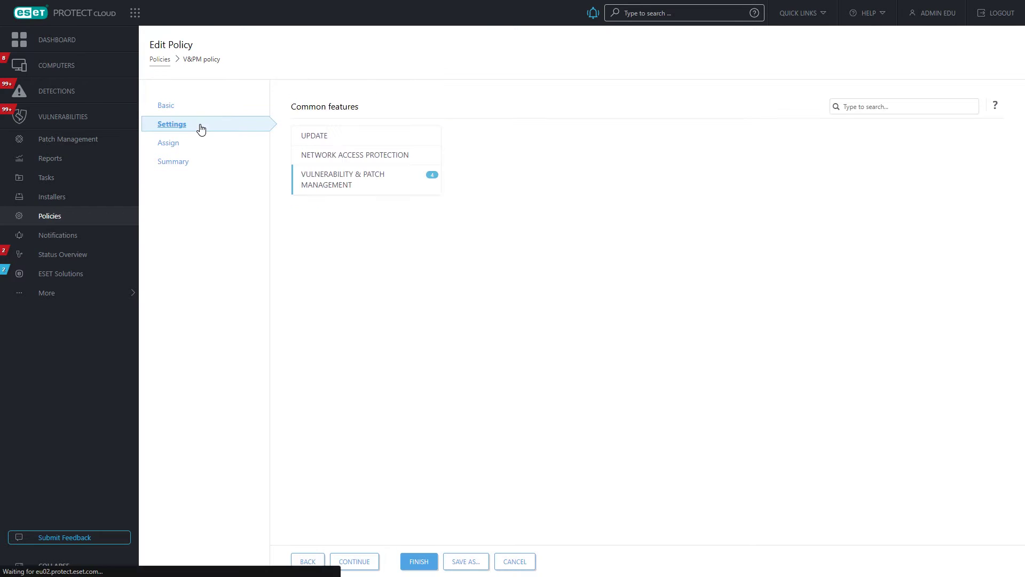
{"action": "left_click", "coordinate": [346, 178]}
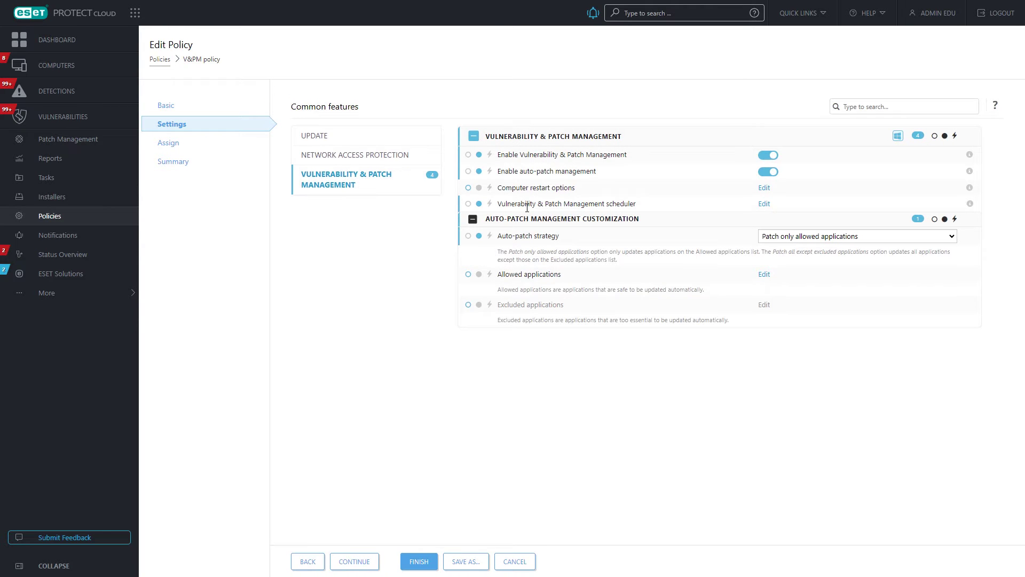
Review the patch management schedule and auto-patch strategy, leaving both unchanged
{"action": "left_click", "coordinate": [764, 204]}
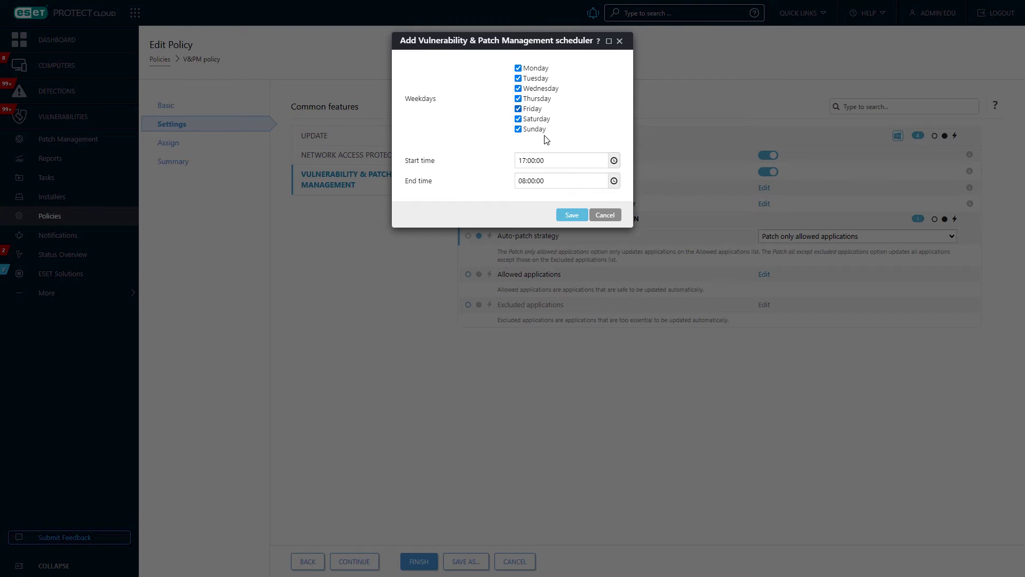
{"action": "left_click", "coordinate": [605, 214]}
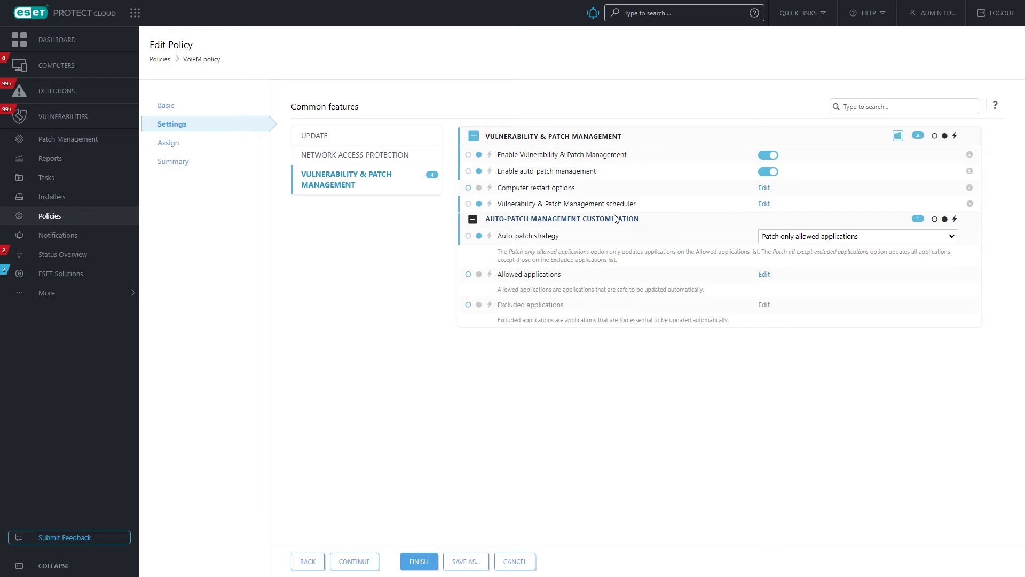
{"action": "left_click", "coordinate": [819, 239]}
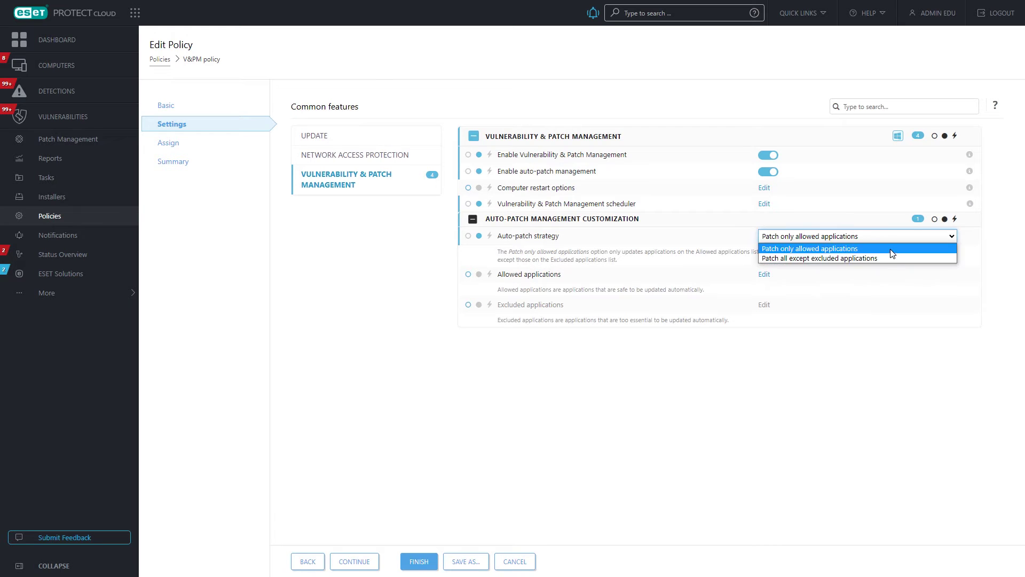
{"action": "left_click", "coordinate": [887, 253]}
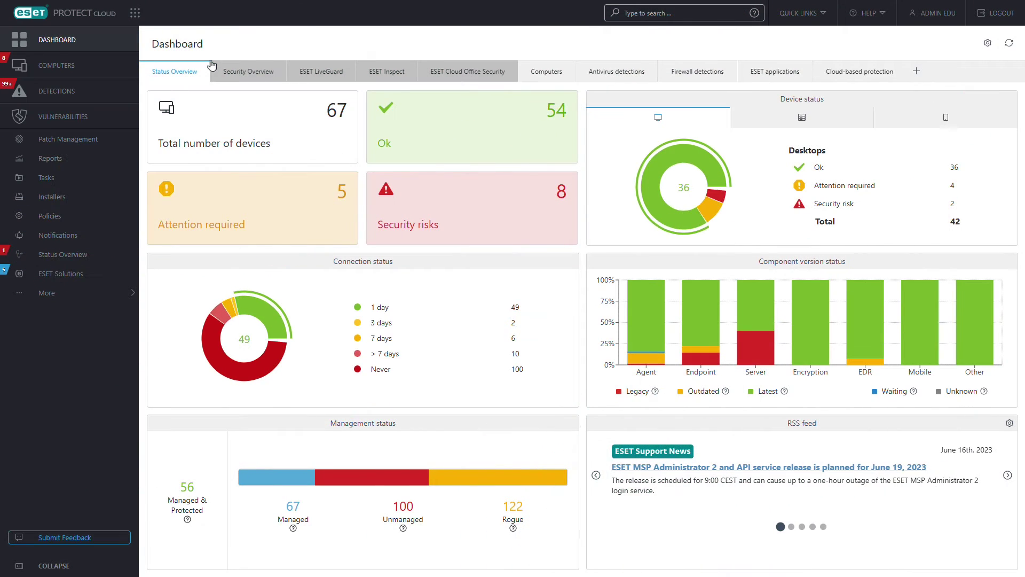
Start an Android/iOS device enrollment in the EDU group, accepting the EULA and choosing email delivery
{"action": "left_click", "coordinate": [56, 66]}
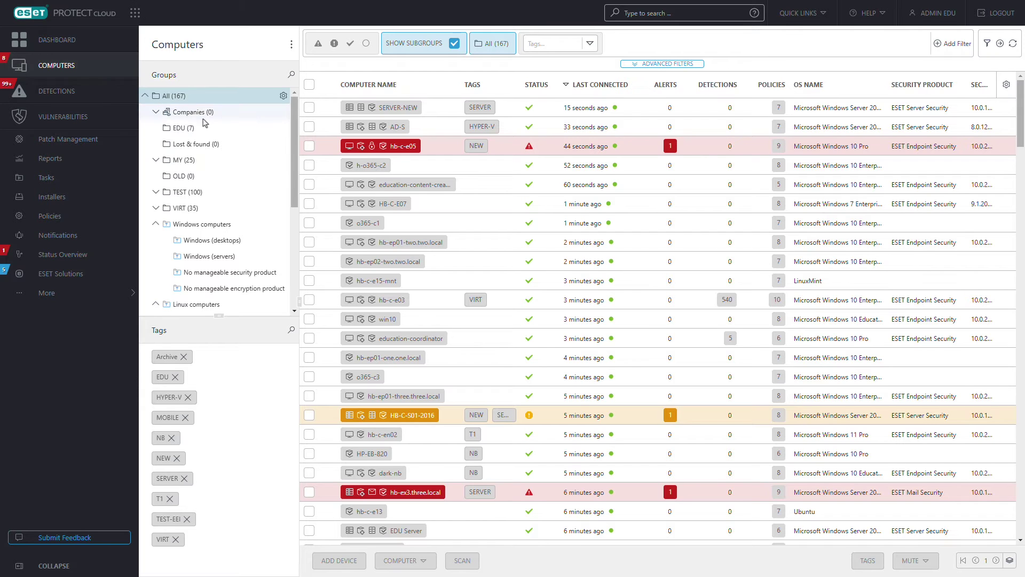
{"action": "left_click", "coordinate": [183, 128]}
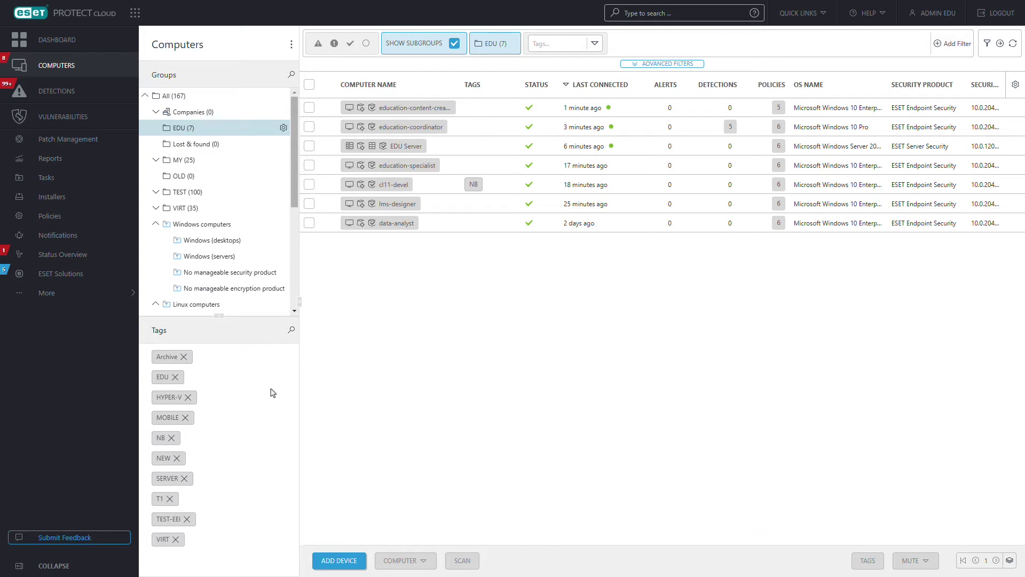
{"action": "left_click", "coordinate": [338, 559]}
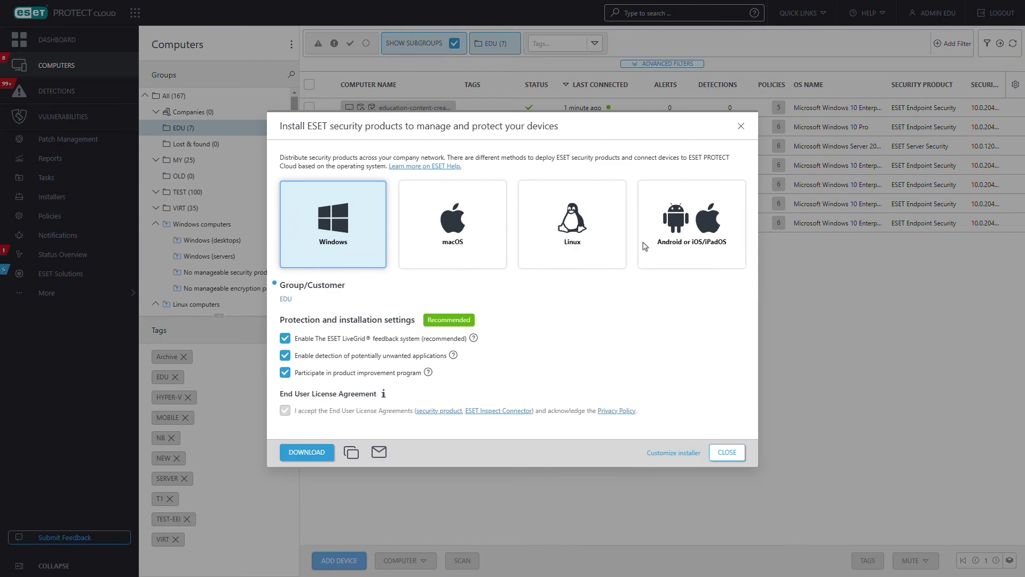
{"action": "left_click", "coordinate": [720, 246]}
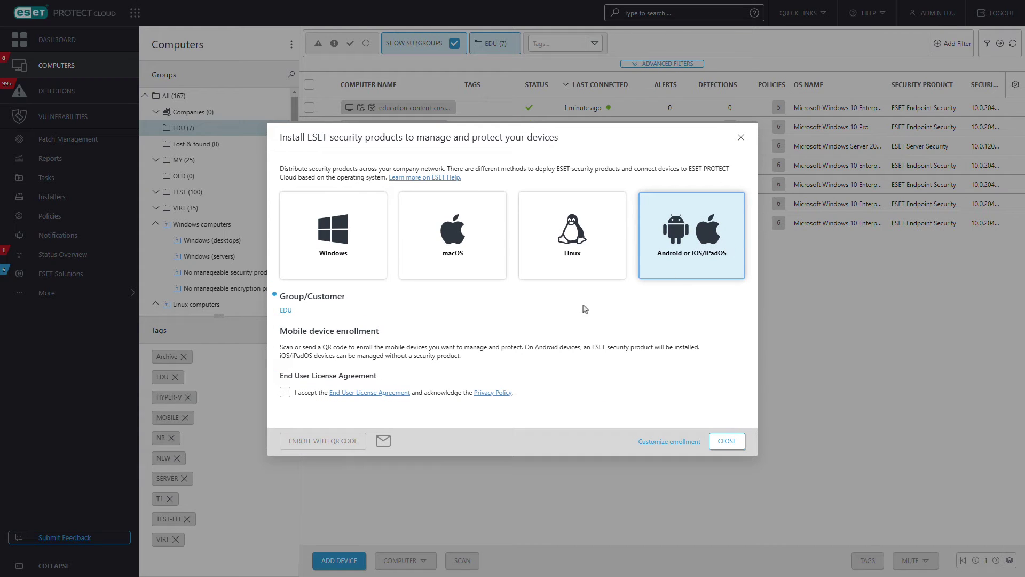
{"action": "left_click", "coordinate": [285, 393]}
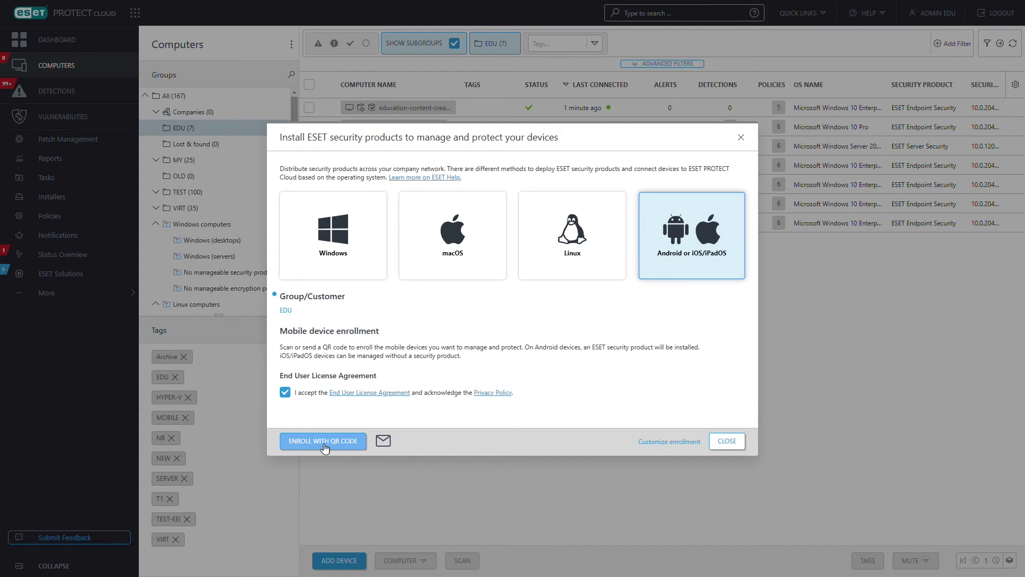
{"action": "left_click", "coordinate": [384, 446]}
Enter John's Android with the recipient email address and send the enrollment email
{"action": "left_click", "coordinate": [475, 333]}
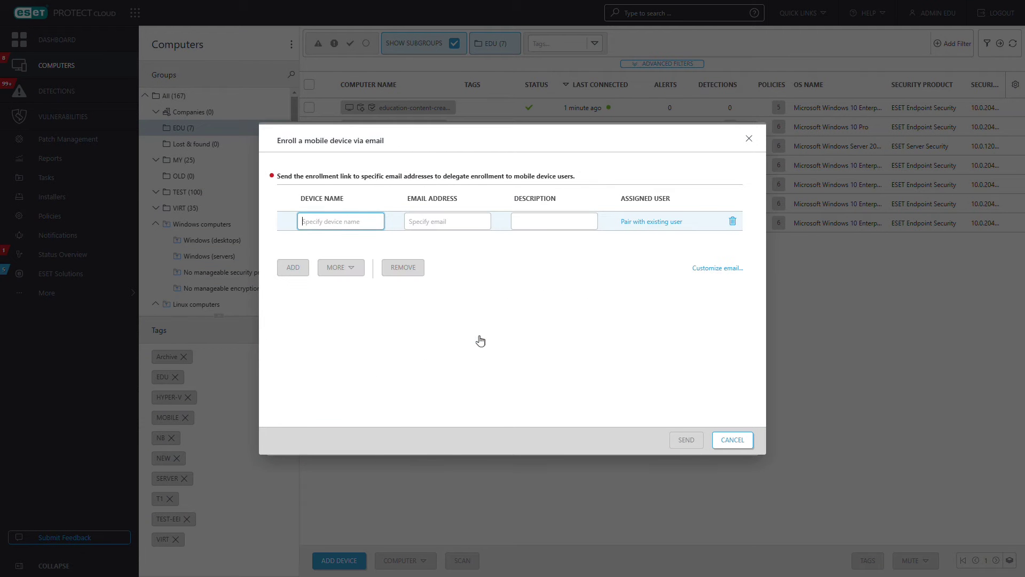
{"action": "type", "text": "John's Android"}
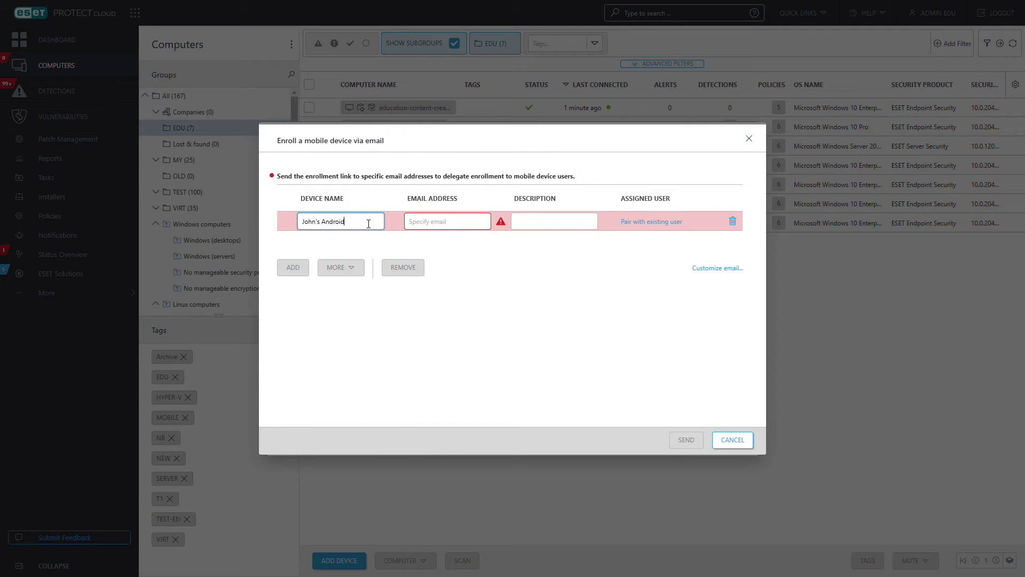
{"action": "left_click", "coordinate": [448, 222]}
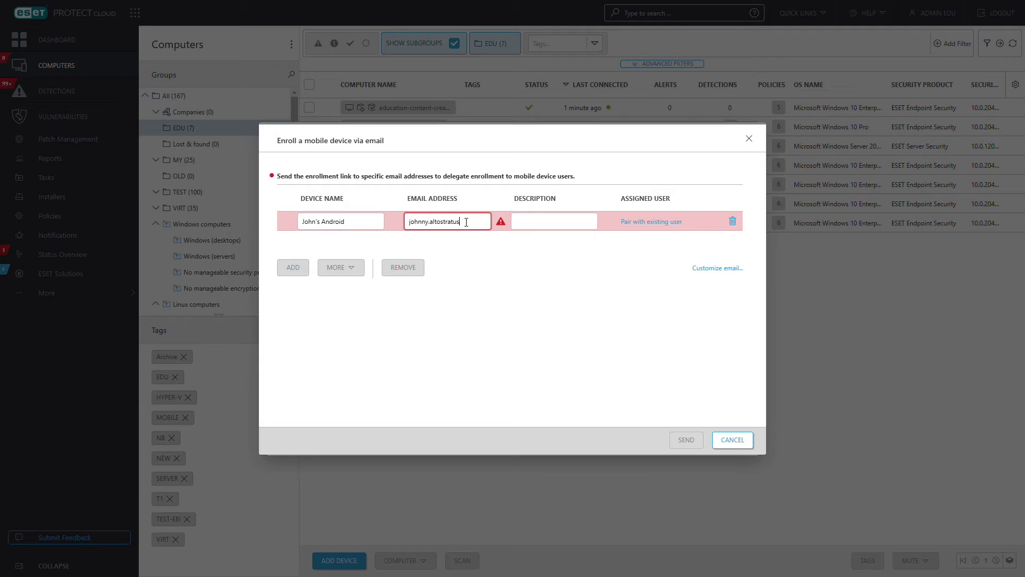
{"action": "left_click", "coordinate": [733, 220]}
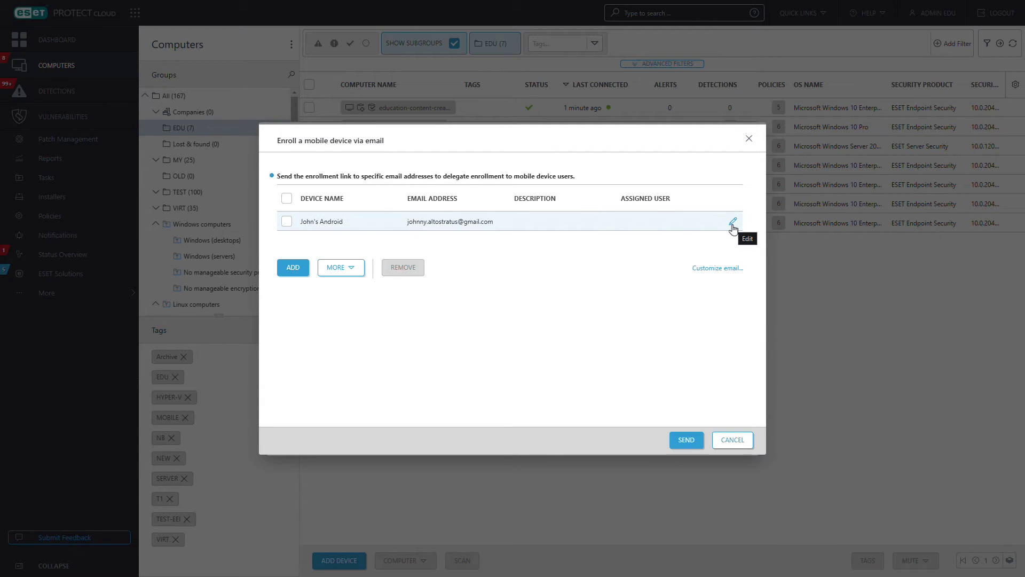
{"action": "left_click", "coordinate": [686, 440]}
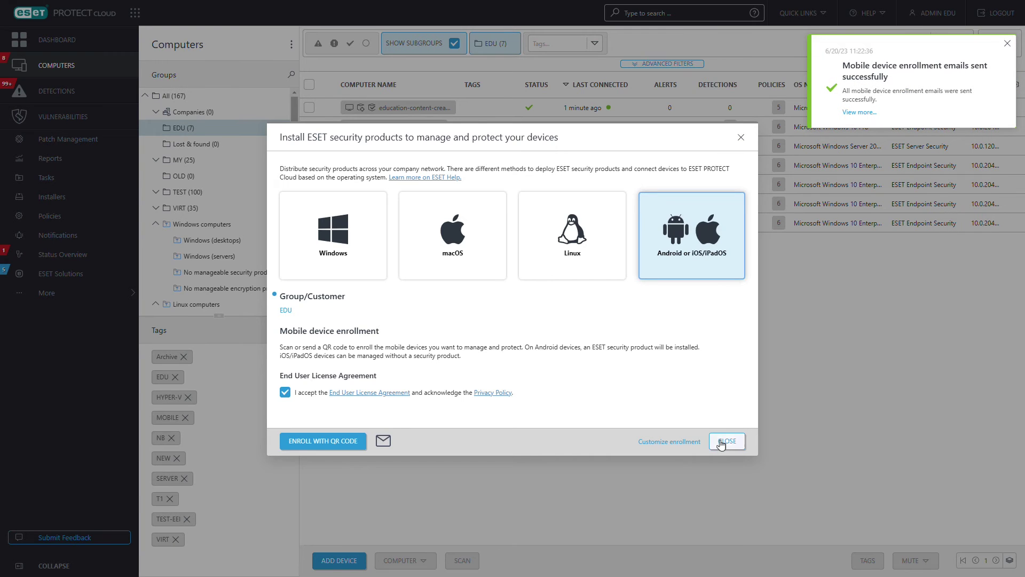
{"action": "left_click", "coordinate": [726, 440]}
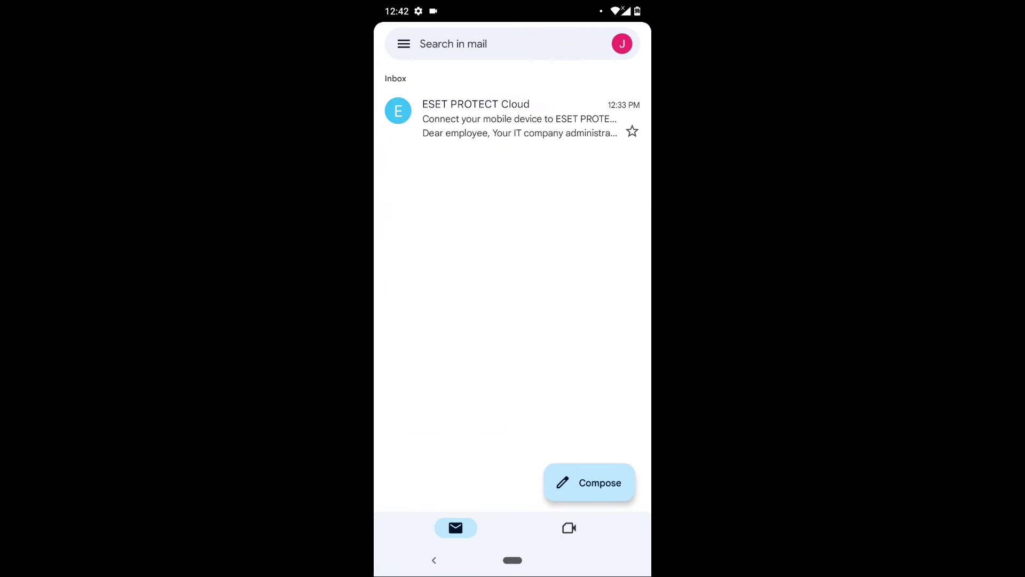
Open the ESET PROTECT Cloud email, follow its Android link, and install ESET Endpoint Security from Google Play
{"action": "left_click", "coordinate": [523, 120]}
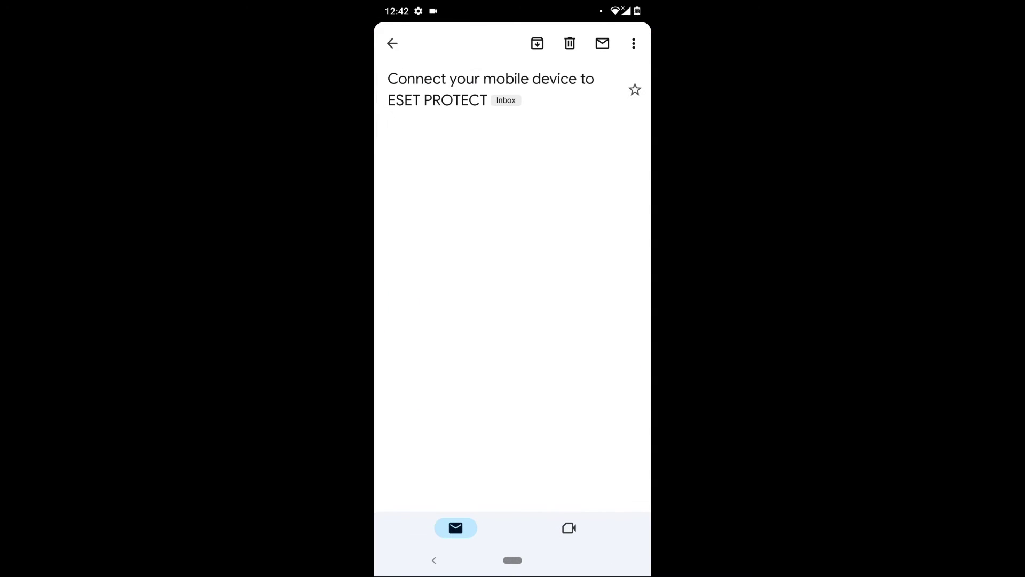
{"action": "scroll", "coordinate": [513, 321], "scroll_direction": "down", "scroll_amount": 10}
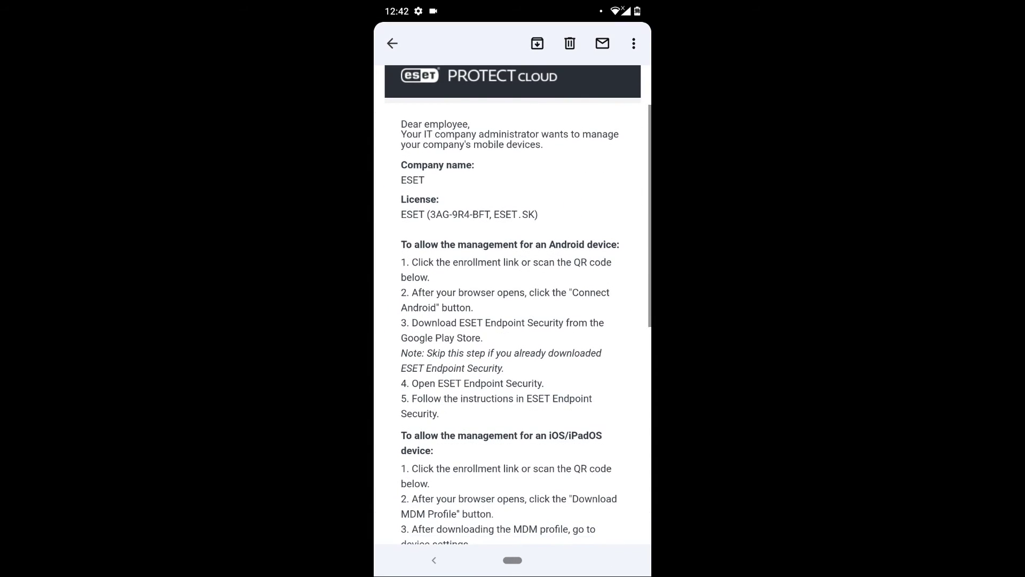
{"action": "left_click", "coordinate": [512, 356]}
{"action": "left_click", "coordinate": [438, 321]}
{"action": "left_click", "coordinate": [545, 194]}
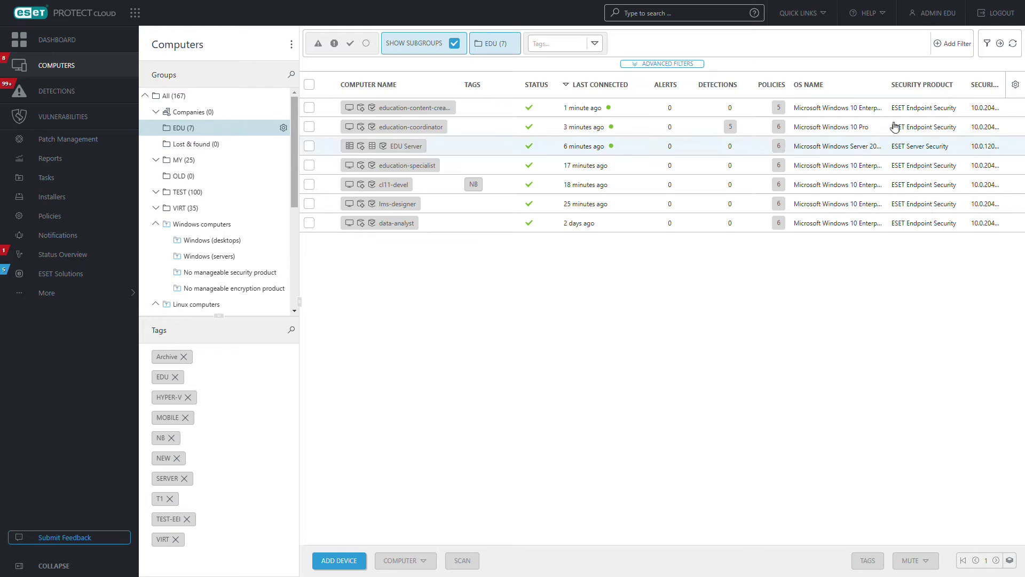
Refresh the EDU computers list so John's Android shows as connected and protected
{"action": "left_click", "coordinate": [1011, 43]}
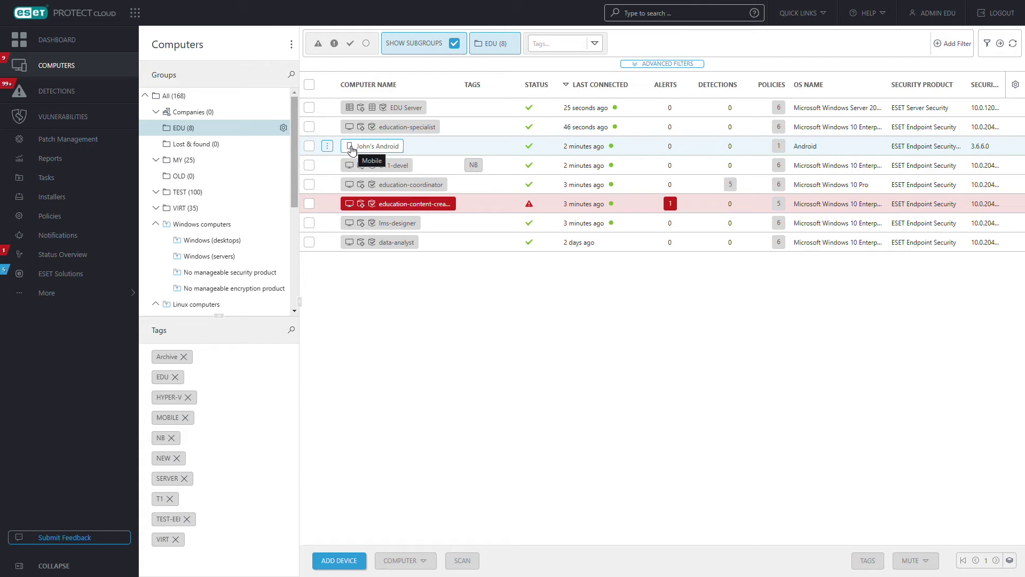
Start the No ESET Endpoint dynamic group under EDU with a new template
{"action": "left_click", "coordinate": [284, 128]}
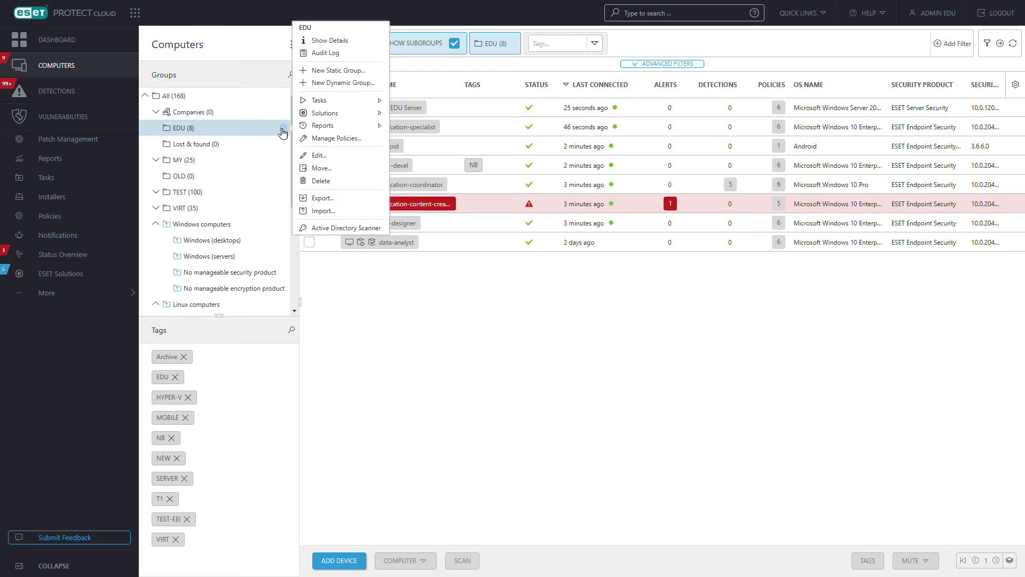
{"action": "left_click", "coordinate": [364, 84]}
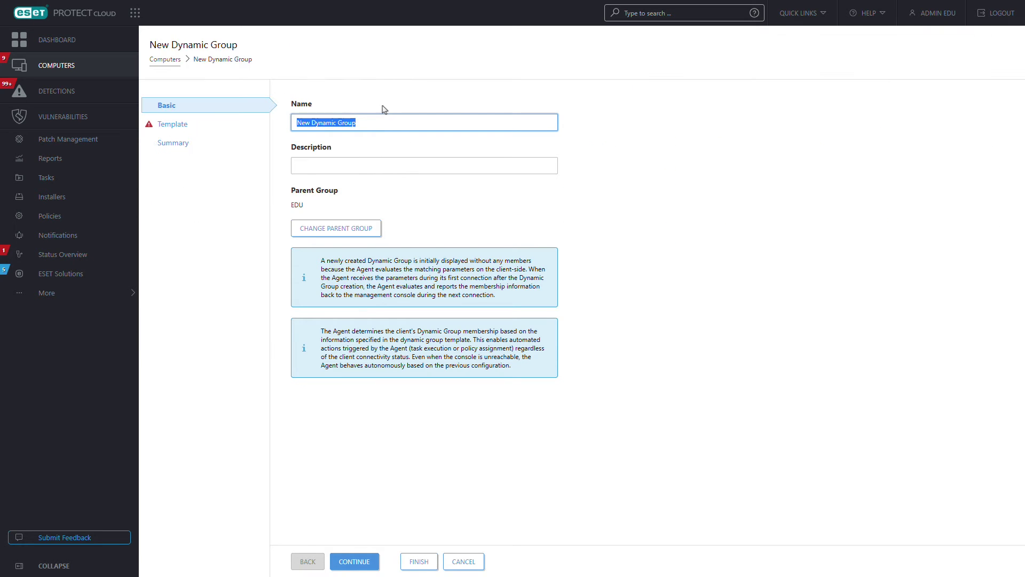
{"action": "type", "text": "No ESET Endpoint"}
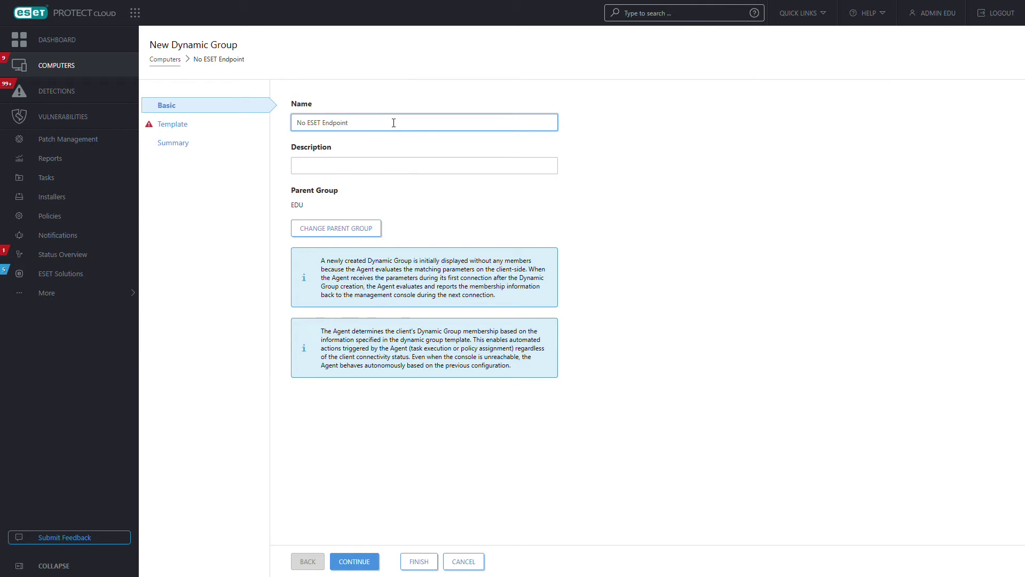
{"action": "left_click", "coordinate": [354, 560]}
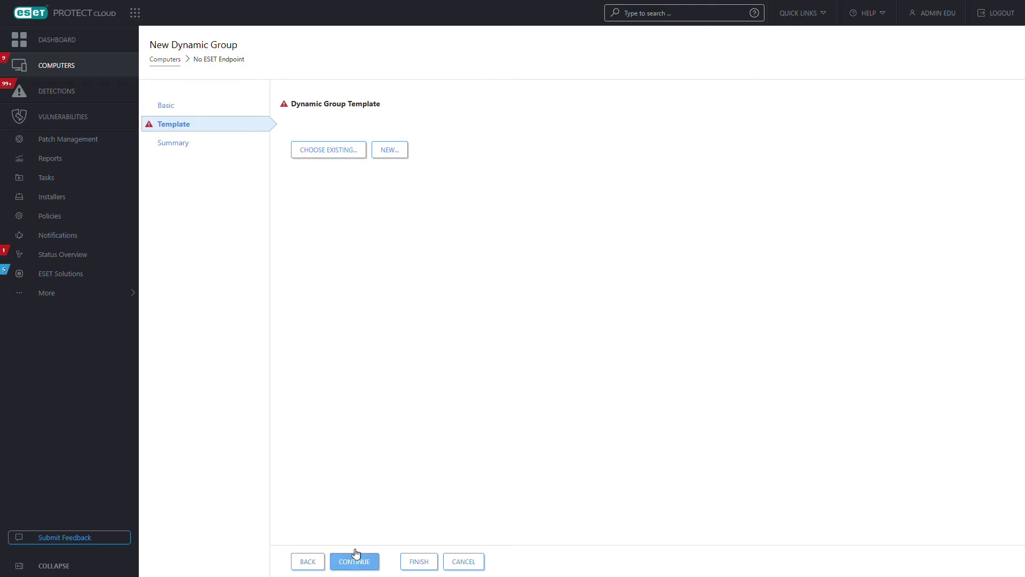
{"action": "left_click", "coordinate": [390, 151]}
{"action": "type", "text": "No ESET Endpoint"}
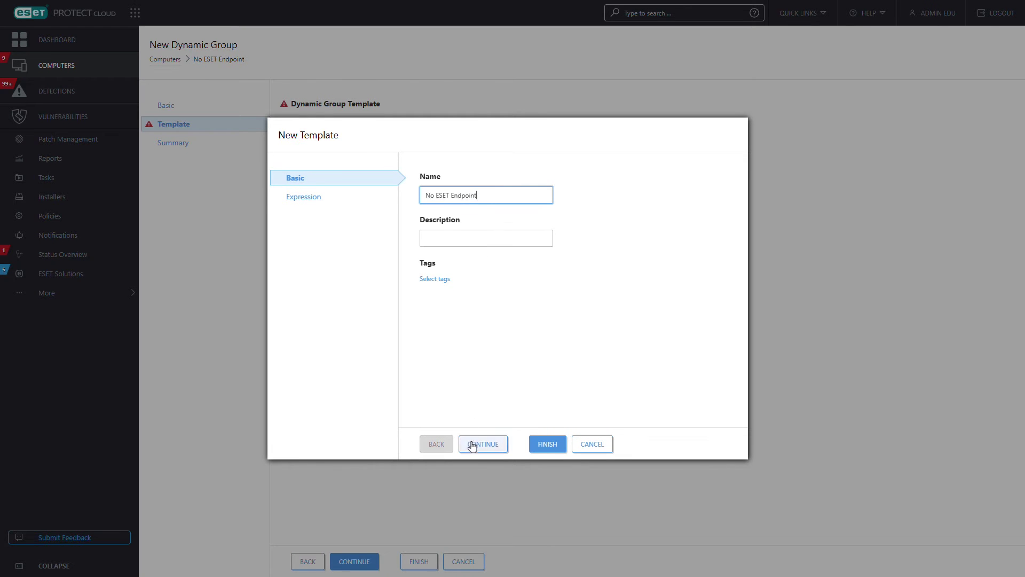
{"action": "left_click", "coordinate": [482, 443]}
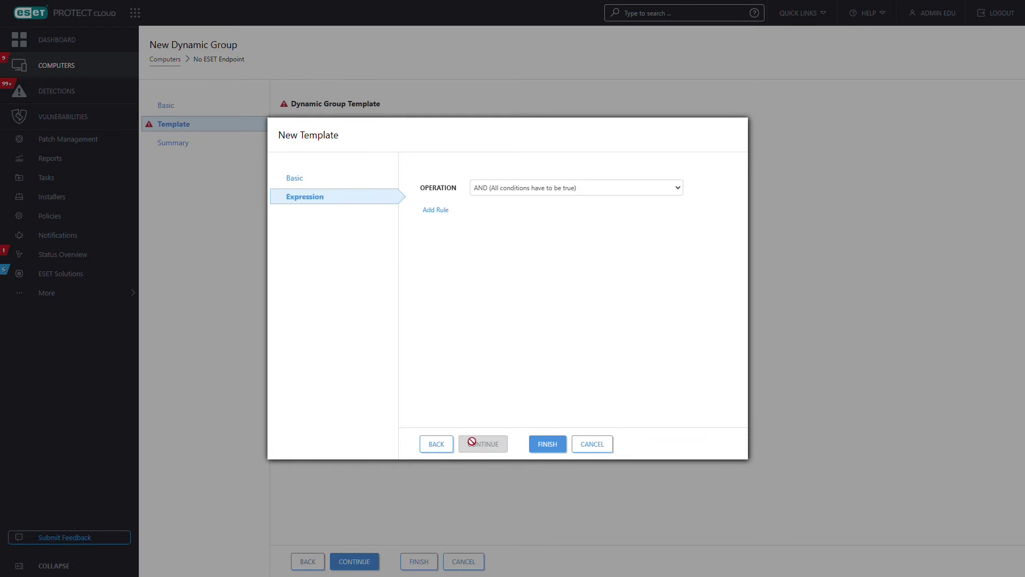
Add a template rule that OS type is Microsoft Windows
{"action": "left_click", "coordinate": [439, 218]}
{"action": "type", "text": "os"}
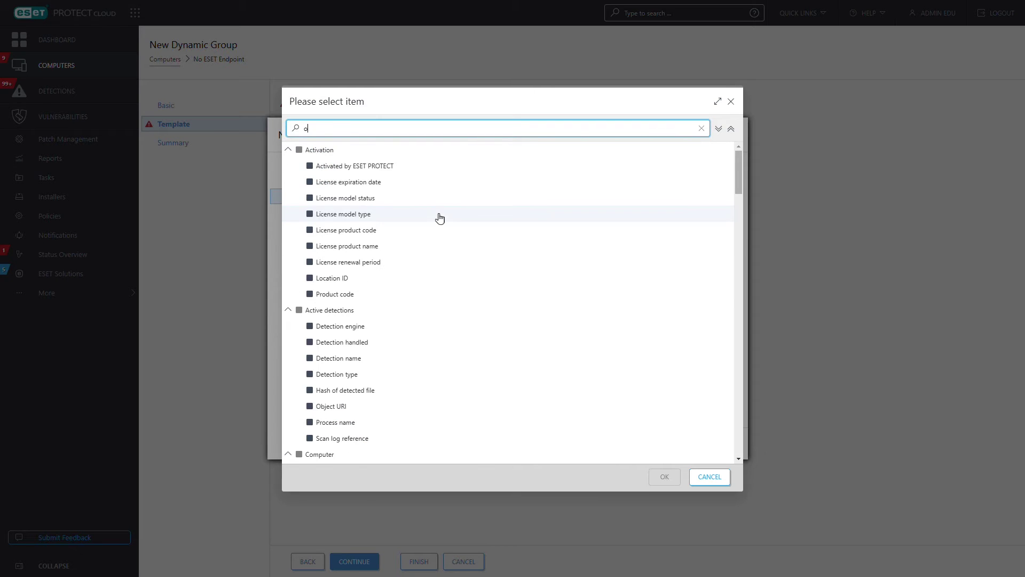
{"action": "left_click", "coordinate": [356, 247]}
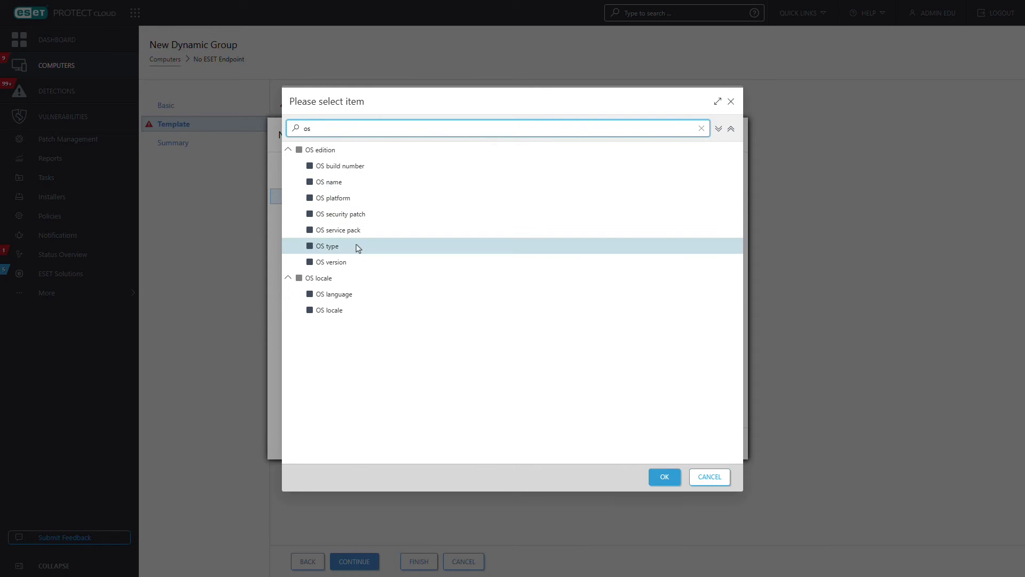
{"action": "left_click", "coordinate": [664, 477]}
{"action": "left_click", "coordinate": [667, 212]}
{"action": "left_click", "coordinate": [676, 270]}
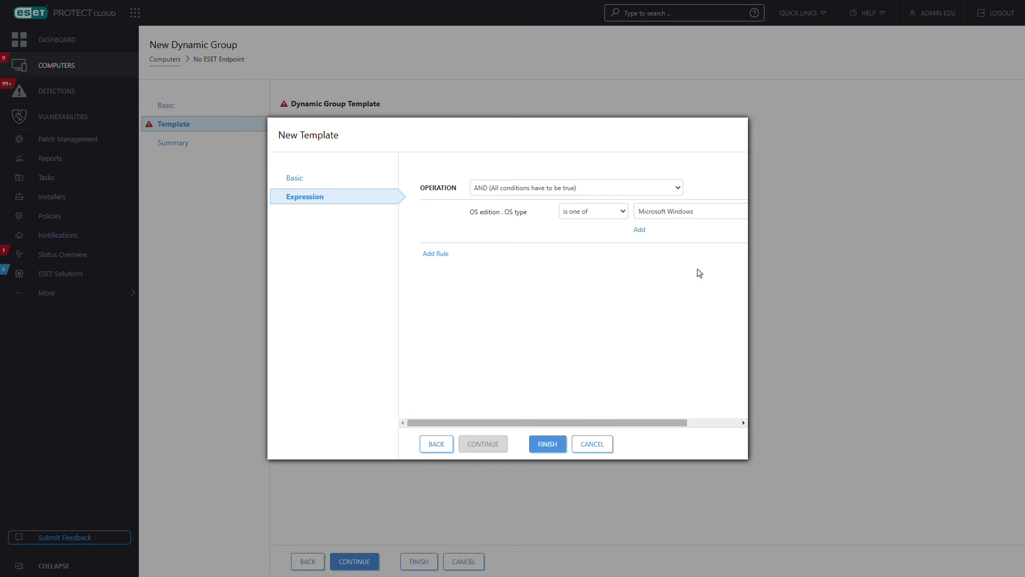
Add a rule that OS name doesn't contain 'Server'
{"action": "left_click", "coordinate": [439, 254]}
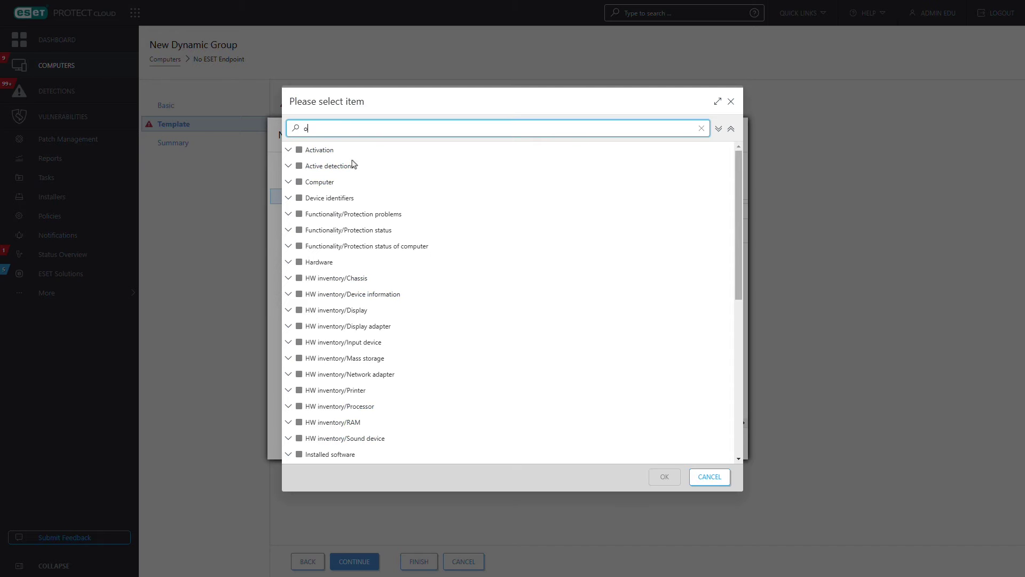
{"action": "type", "text": "os"}
{"action": "left_click", "coordinate": [356, 182]}
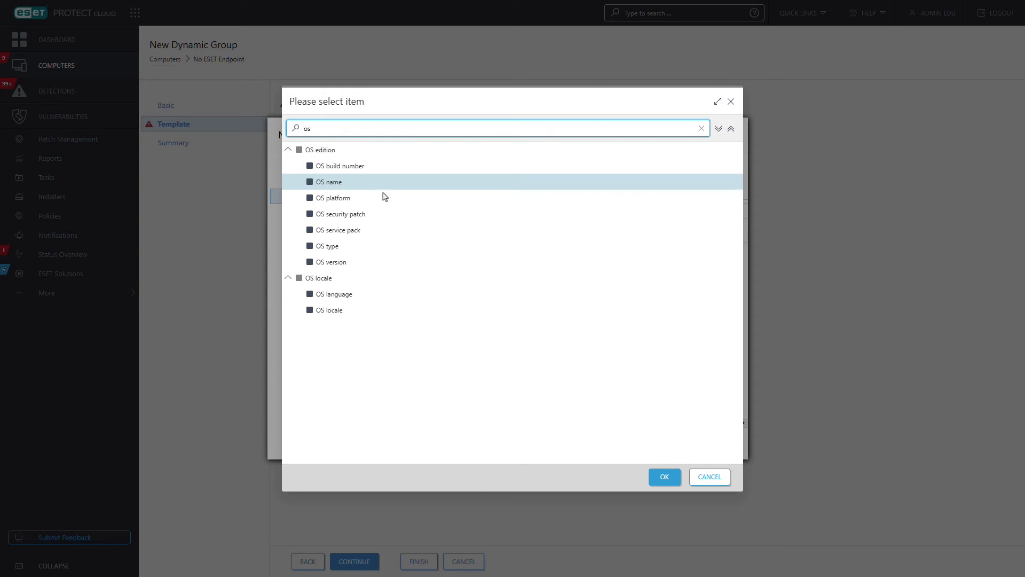
{"action": "left_click", "coordinate": [664, 477]}
{"action": "left_click", "coordinate": [592, 254]}
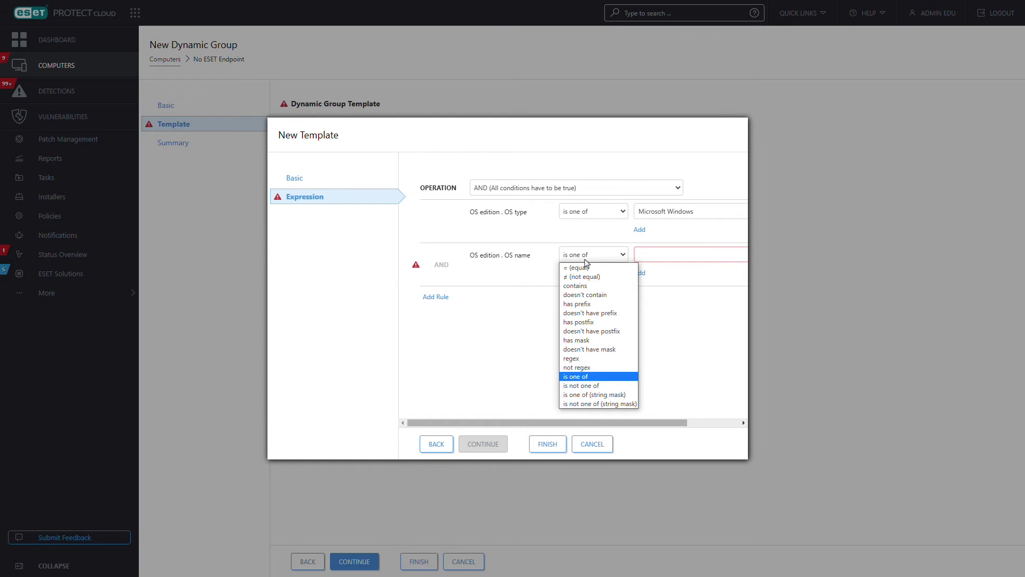
{"action": "left_click", "coordinate": [584, 295]}
{"action": "left_click", "coordinate": [675, 254]}
{"action": "type", "text": "Server"}
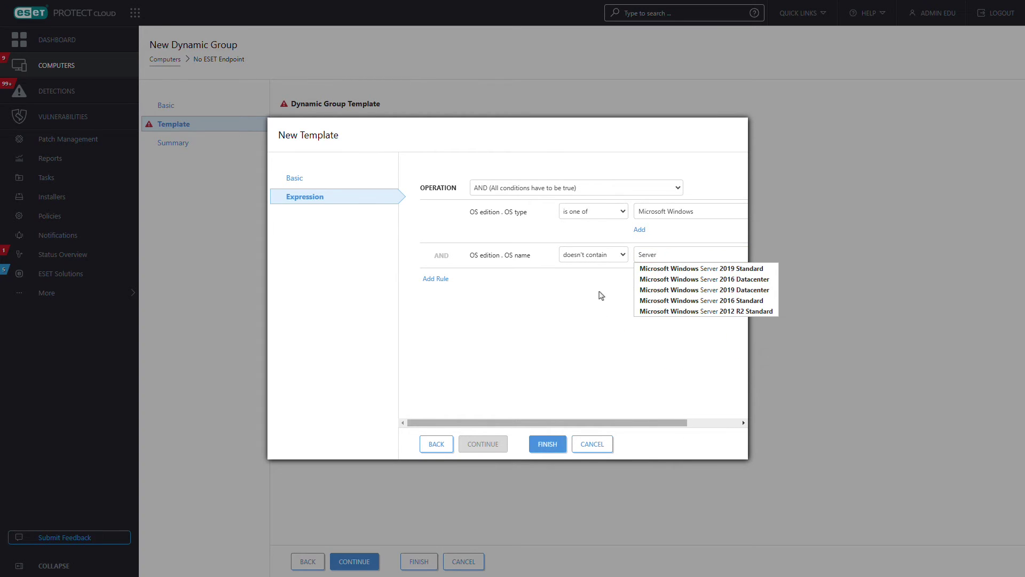
{"action": "left_click", "coordinate": [599, 295]}
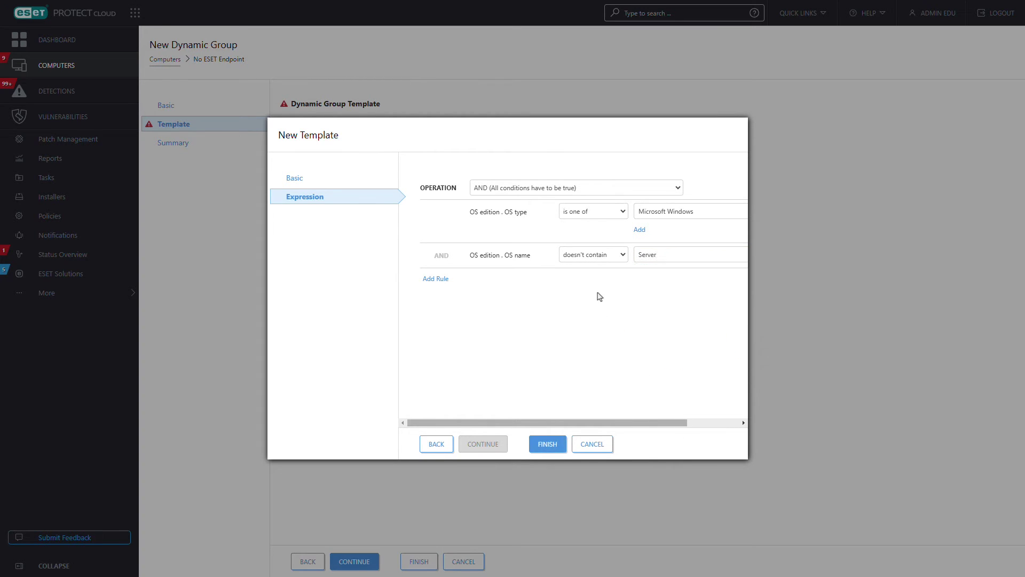
Add a rule that Managed products mask is not one of ESET protected: Desktop, then save the group
{"action": "left_click", "coordinate": [436, 279]}
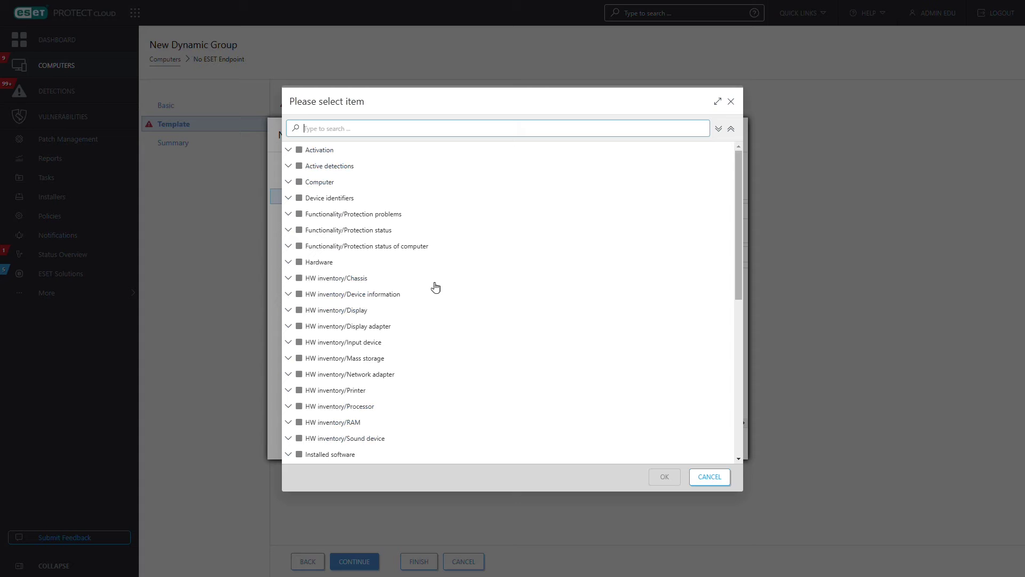
{"action": "left_click", "coordinate": [288, 182]}
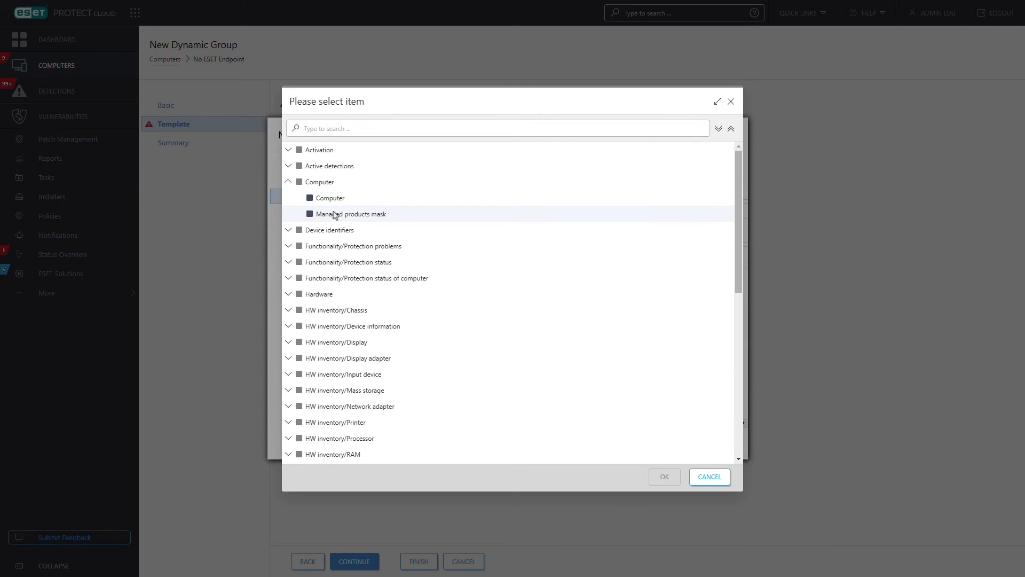
{"action": "left_click", "coordinate": [351, 214]}
{"action": "left_click", "coordinate": [664, 476]}
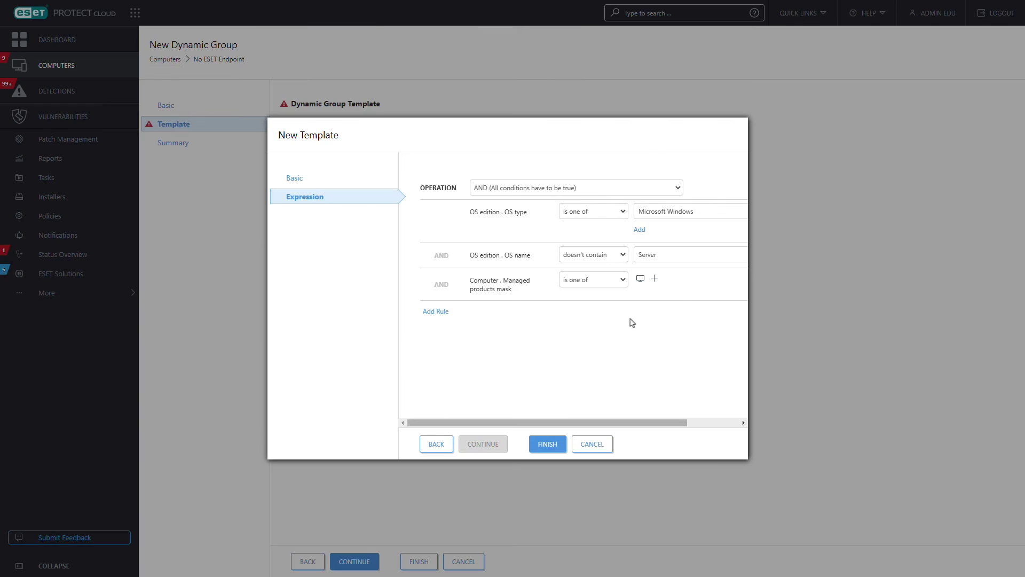
{"action": "left_click", "coordinate": [623, 280]}
{"action": "left_click", "coordinate": [589, 305]}
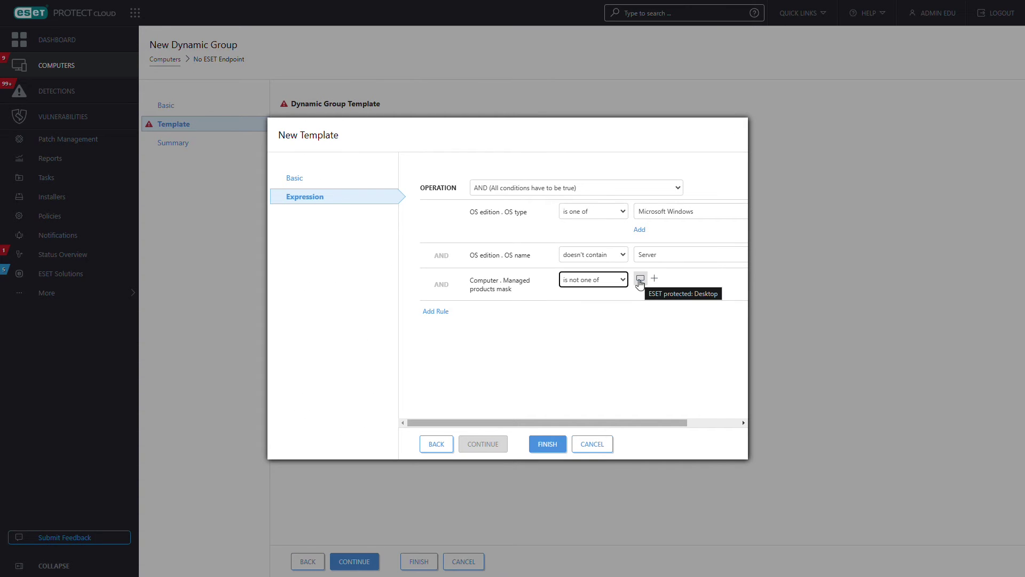
{"action": "left_click", "coordinate": [547, 444]}
{"action": "left_click", "coordinate": [419, 560]}
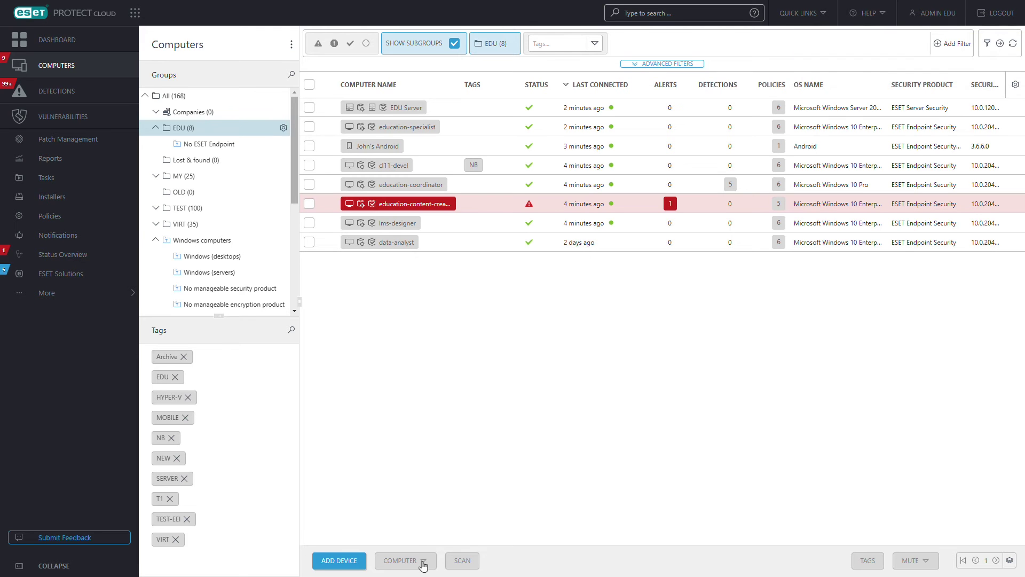
Start a Software Install client task for the No ESET Endpoint group
{"action": "left_click", "coordinate": [228, 146]}
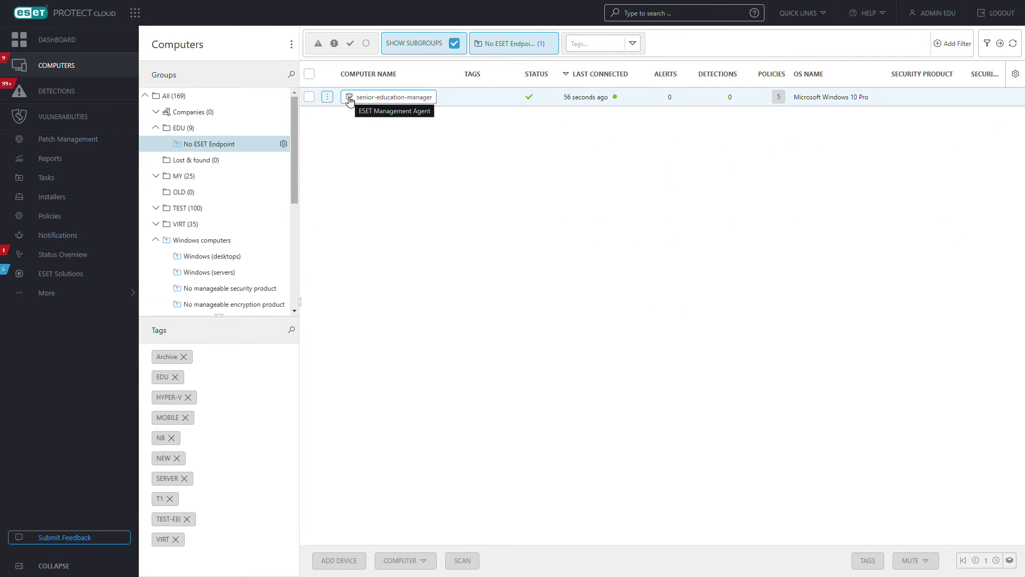
{"action": "left_click", "coordinate": [284, 145]}
{"action": "mouse_move", "coordinate": [319, 131]}
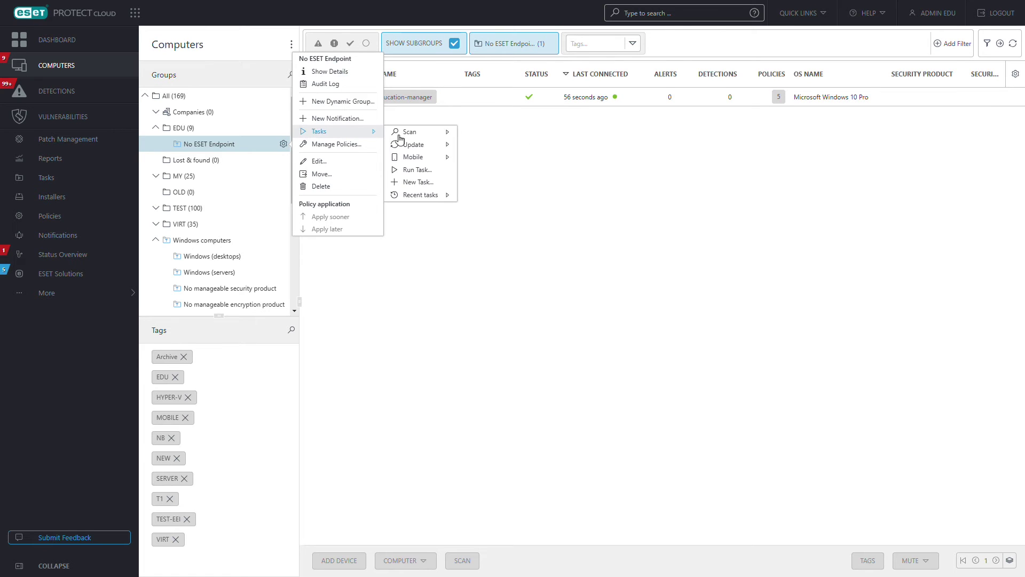
{"action": "left_click", "coordinate": [440, 183]}
{"action": "type", "text": "Endpoint installation"}
{"action": "left_click", "coordinate": [447, 288]}
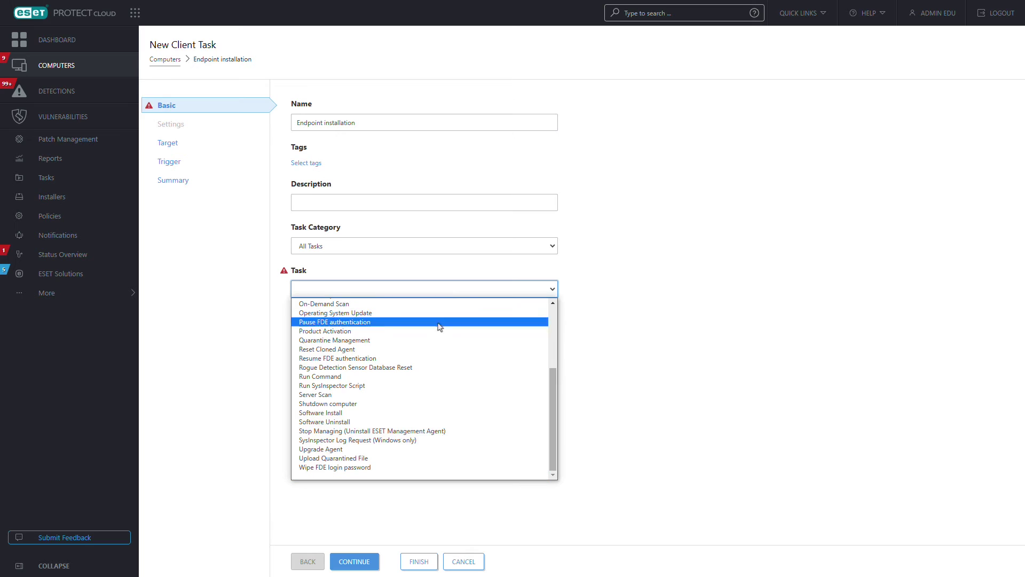
{"action": "left_click", "coordinate": [424, 415]}
{"action": "left_click", "coordinate": [354, 560]}
Install ESET Endpoint Security with automatic reboot and a 1-day postpone option, then finish the task
{"action": "left_click", "coordinate": [299, 268]}
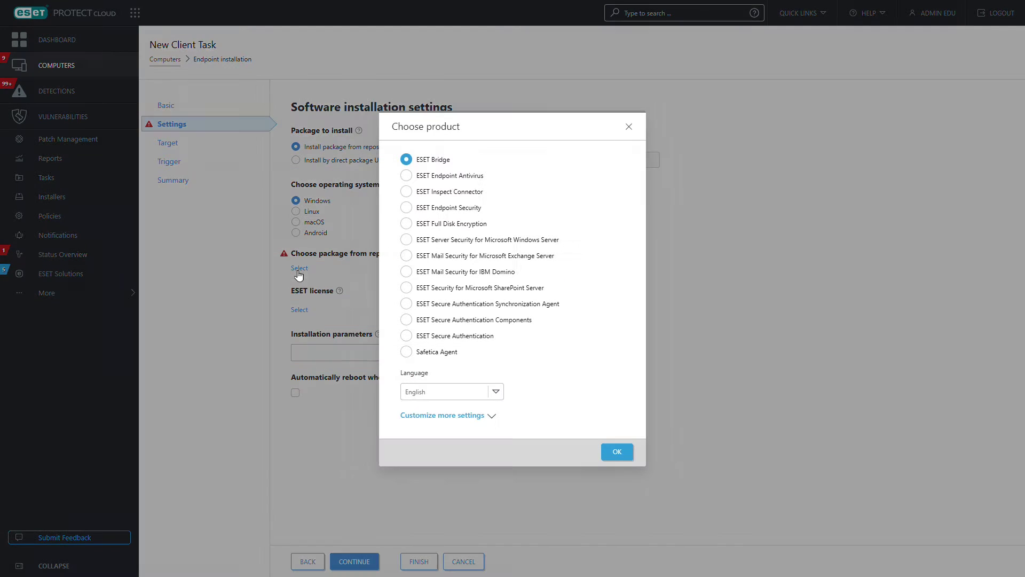
{"action": "left_click", "coordinate": [407, 207]}
{"action": "left_click", "coordinate": [617, 451]}
{"action": "scroll", "coordinate": [335, 341], "scroll_direction": "down", "scroll_amount": 1}
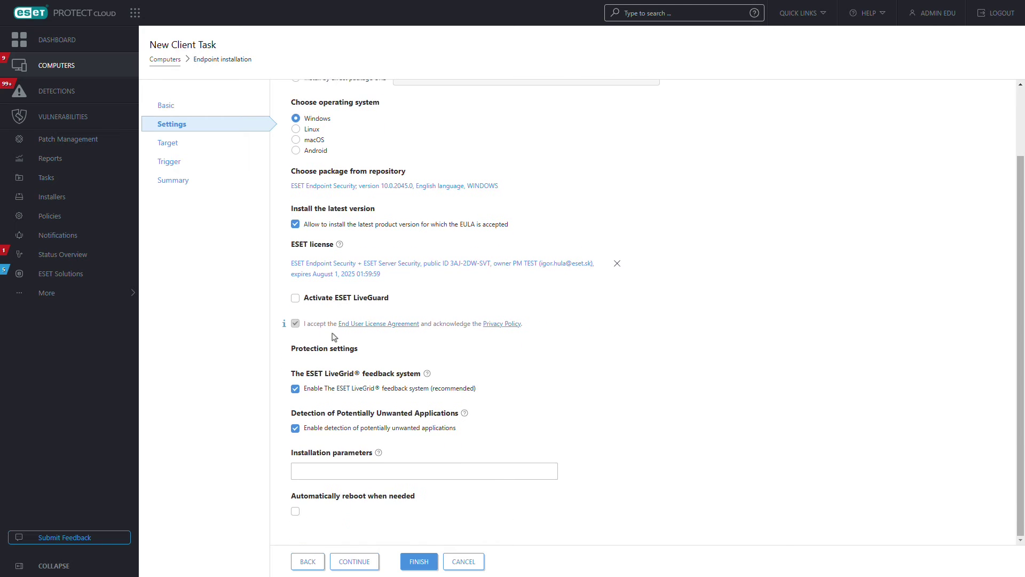
{"action": "left_click", "coordinate": [295, 511]}
{"action": "scroll", "coordinate": [326, 511], "scroll_direction": "down", "scroll_amount": 1}
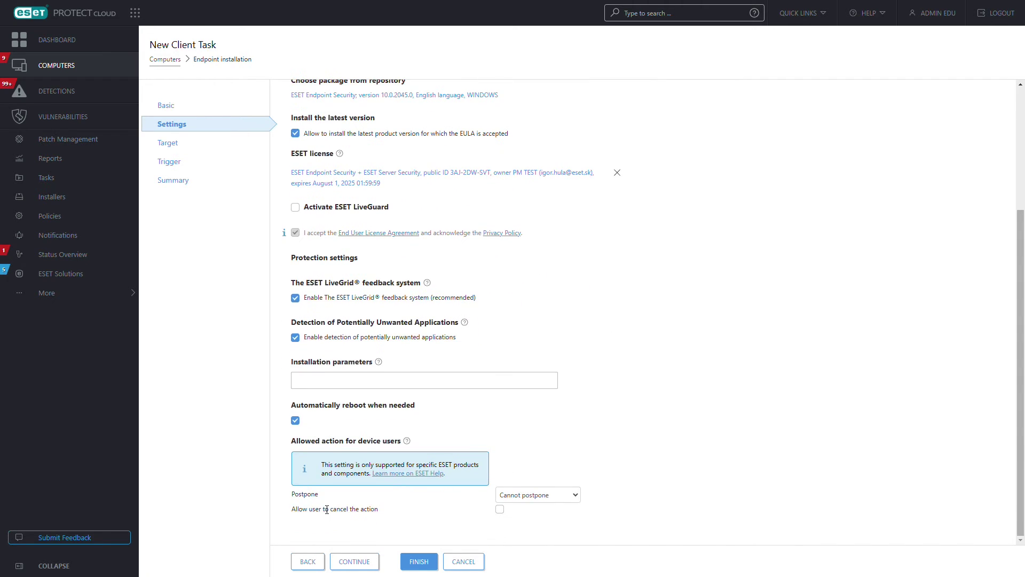
{"action": "left_click", "coordinate": [514, 497]}
{"action": "left_click", "coordinate": [523, 441]}
{"action": "left_click", "coordinate": [359, 562]}
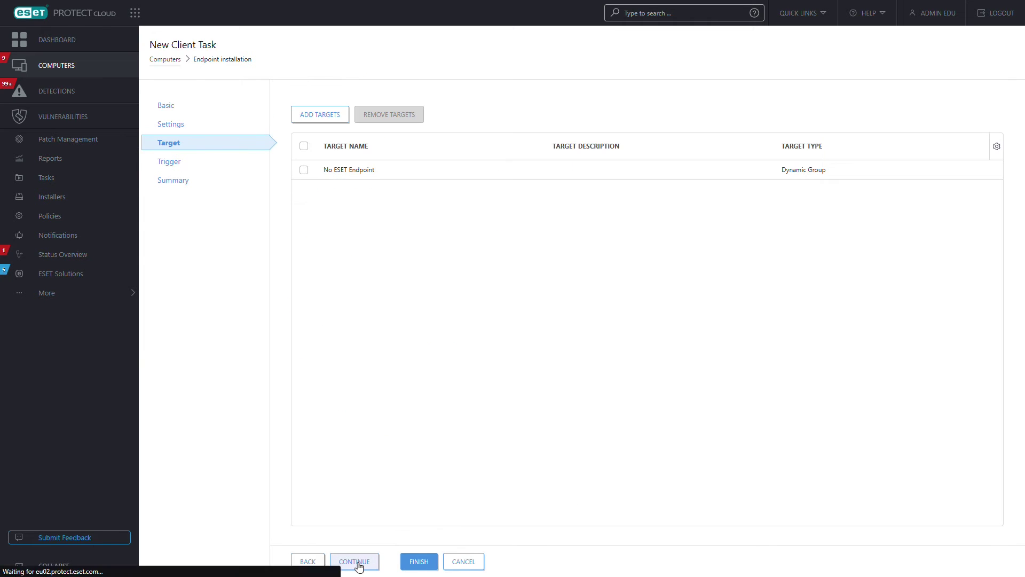
{"action": "left_click", "coordinate": [355, 561]}
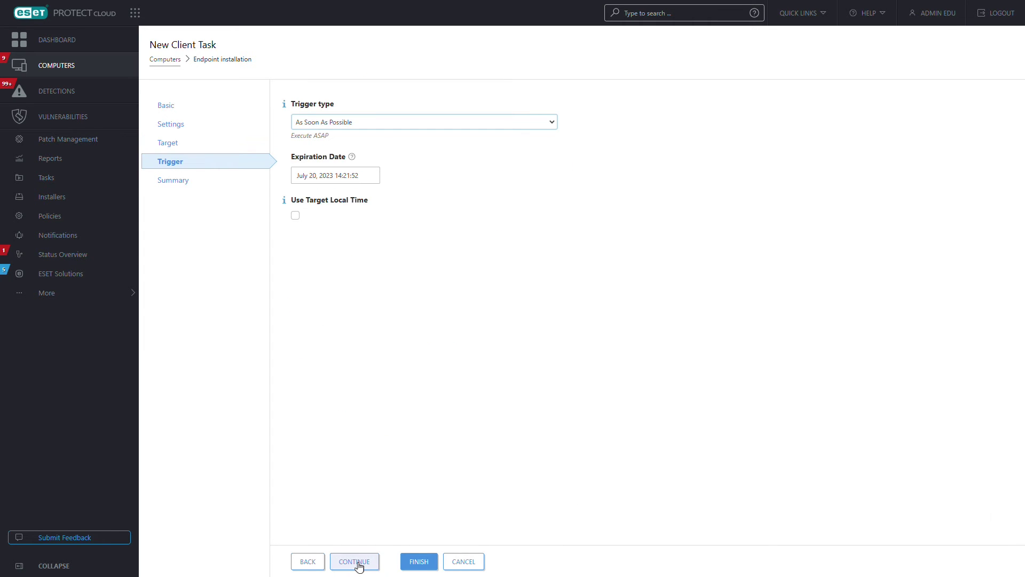
{"action": "left_click", "coordinate": [418, 561]}
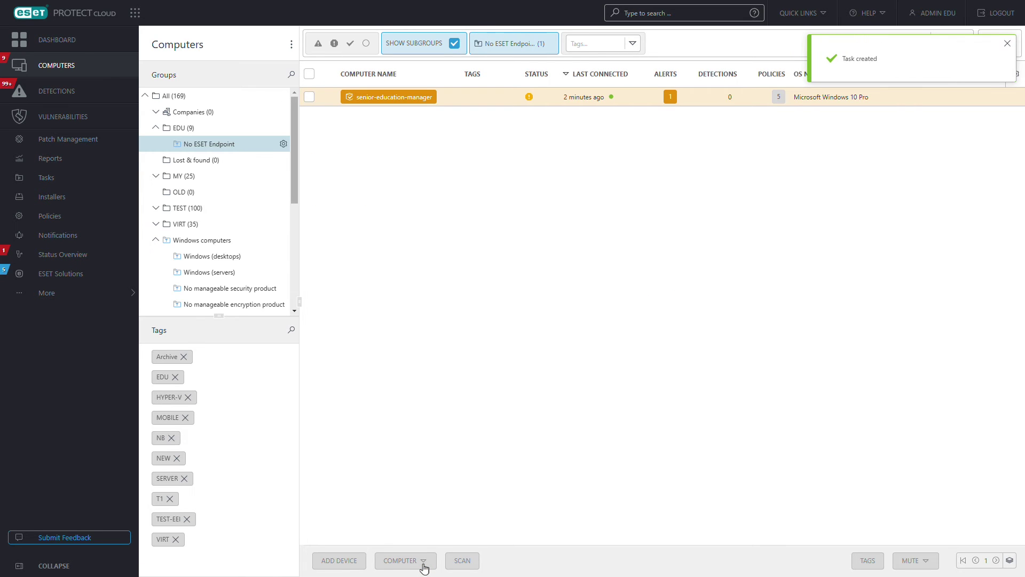
Show the Client Tasks list containing the Endpoint installation task
{"action": "left_click", "coordinate": [47, 177]}
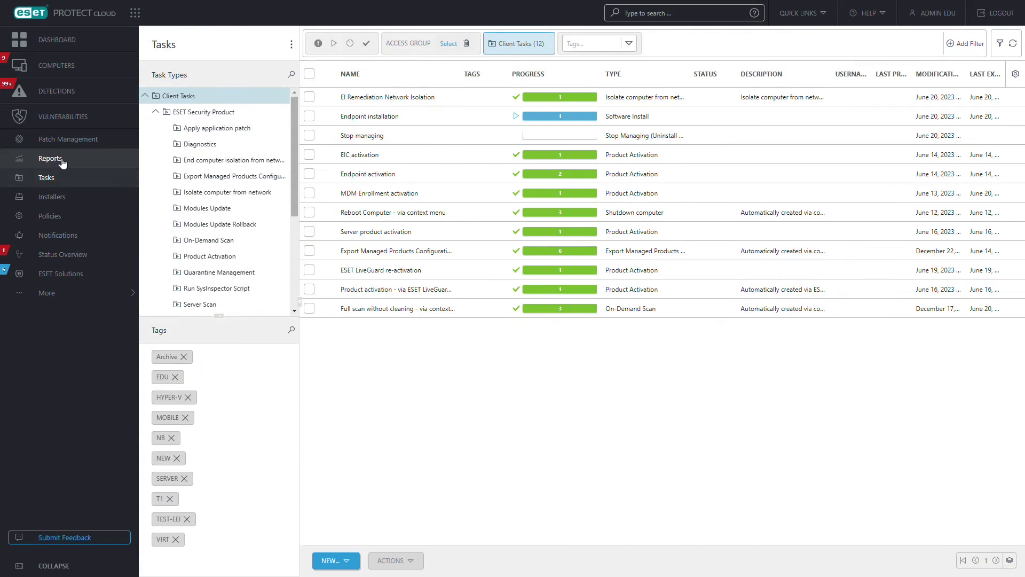
Search the report templates for 'top detection' and open the Top detections in last 7 days report
{"action": "left_click", "coordinate": [50, 158]}
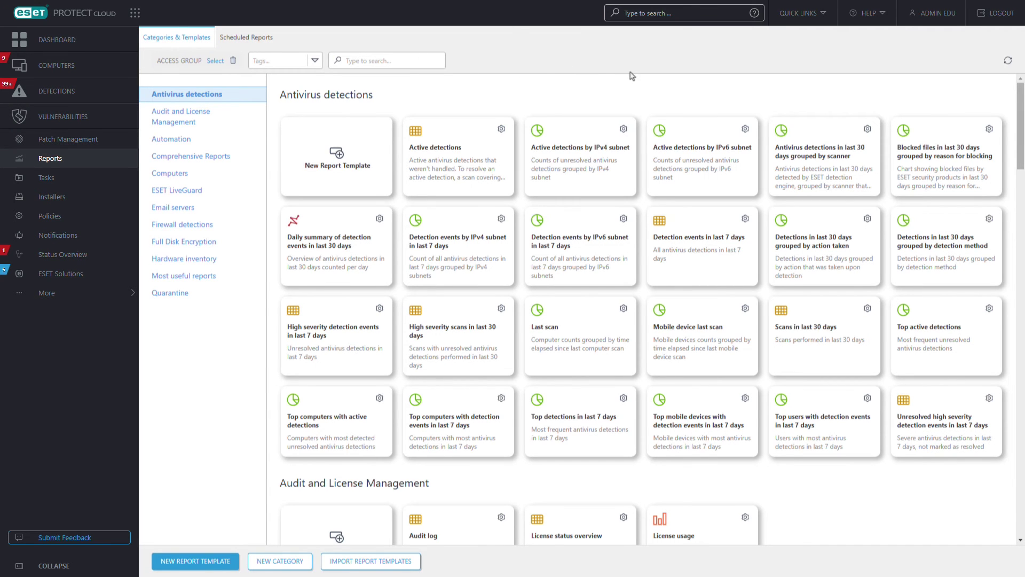
{"action": "scroll", "coordinate": [636, 184], "scroll_direction": "down", "scroll_amount": 4}
{"action": "scroll", "coordinate": [637, 184], "scroll_direction": "down", "scroll_amount": 4}
{"action": "scroll", "coordinate": [637, 184], "scroll_direction": "down", "scroll_amount": 4}
{"action": "scroll", "coordinate": [636, 185], "scroll_direction": "down", "scroll_amount": 3}
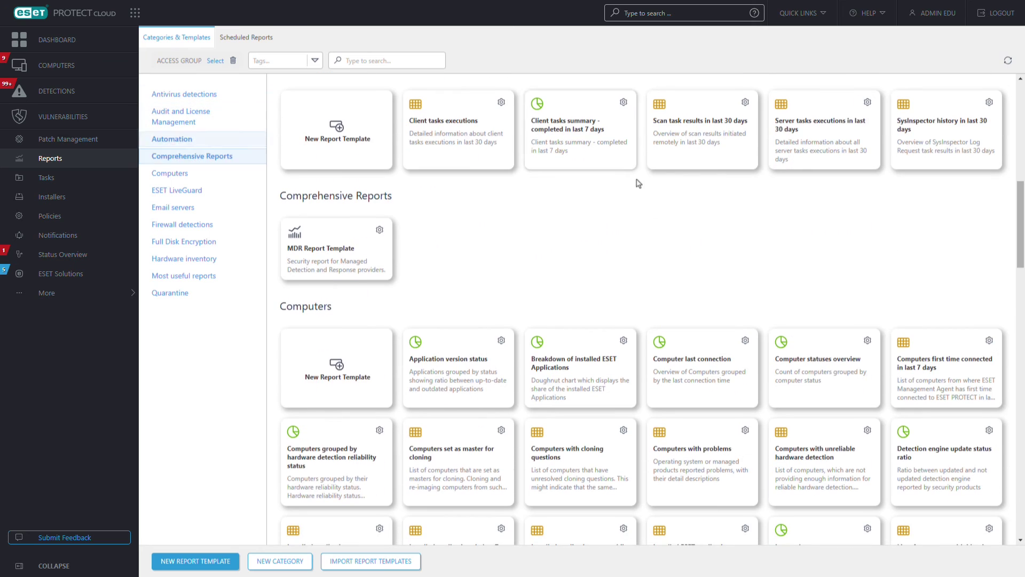
{"action": "scroll", "coordinate": [637, 184], "scroll_direction": "up", "scroll_amount": 4}
{"action": "scroll", "coordinate": [636, 184], "scroll_direction": "up", "scroll_amount": 4}
{"action": "scroll", "coordinate": [637, 184], "scroll_direction": "up", "scroll_amount": 4}
{"action": "scroll", "coordinate": [637, 160], "scroll_direction": "up", "scroll_amount": 3}
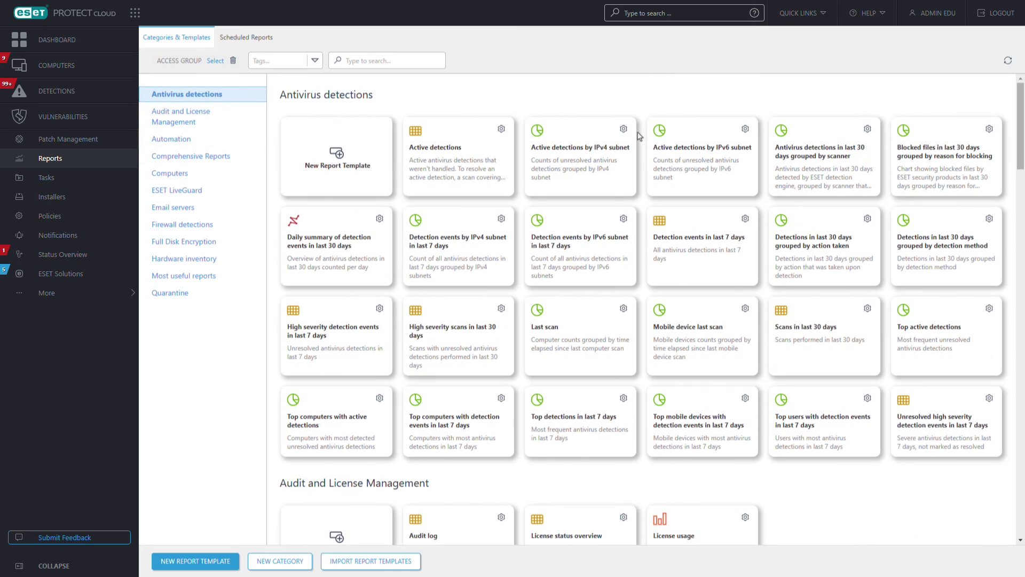
{"action": "left_click", "coordinate": [415, 61]}
{"action": "type", "text": "top detection"}
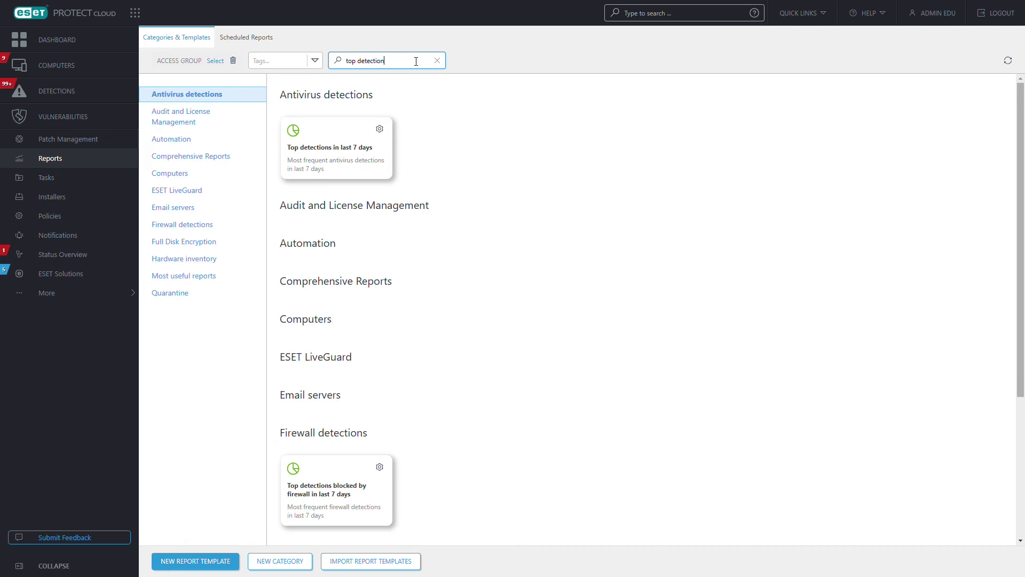
{"action": "left_click", "coordinate": [337, 148]}
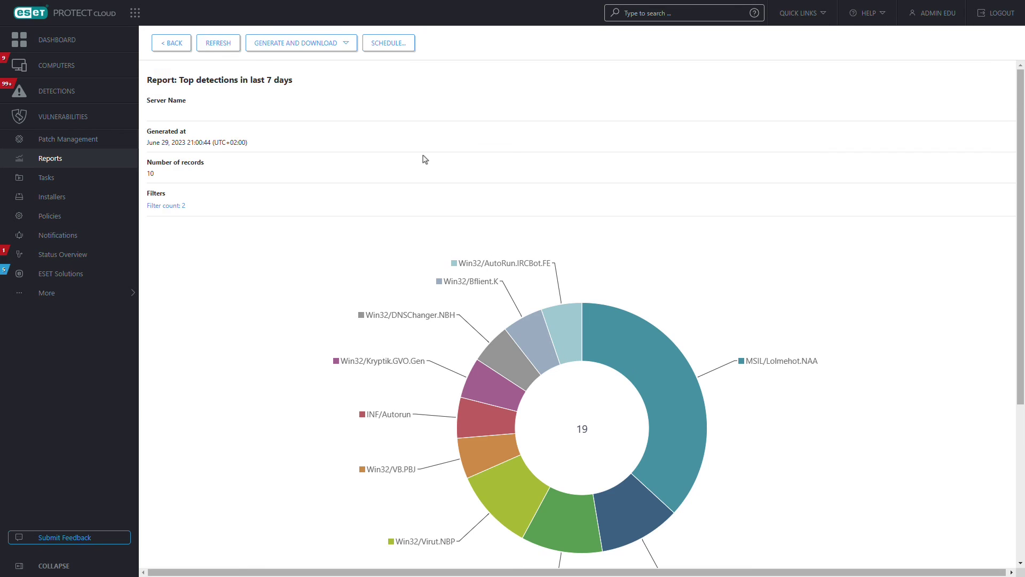
{"action": "scroll", "coordinate": [528, 198], "scroll_direction": "down", "scroll_amount": 3}
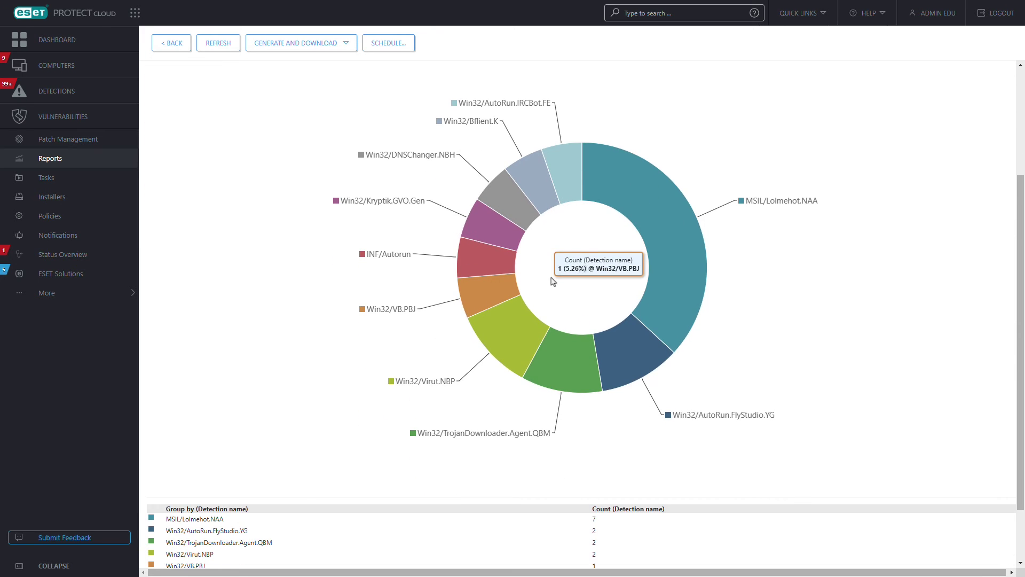
{"action": "scroll", "coordinate": [562, 449], "scroll_direction": "down", "scroll_amount": 2}
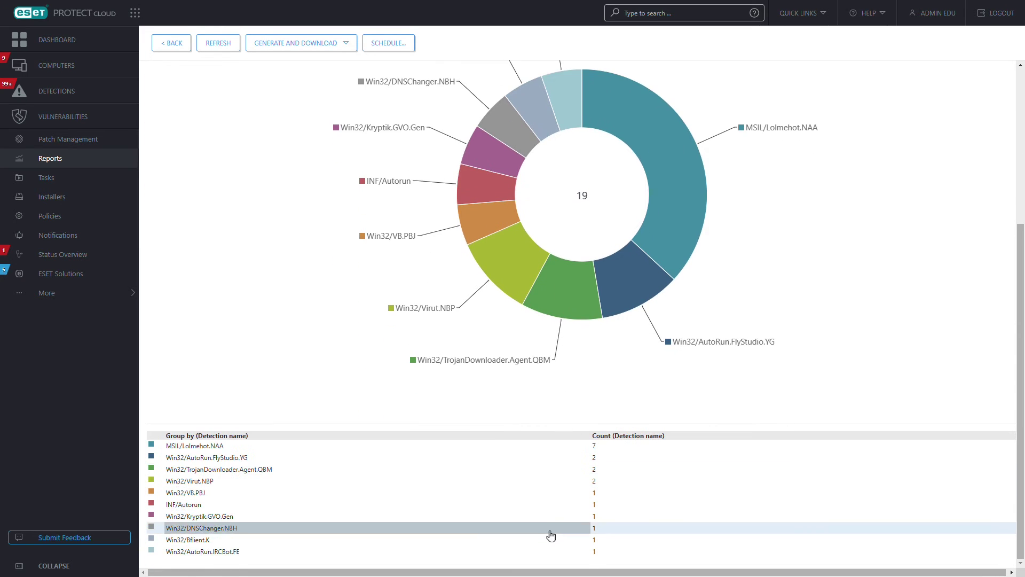
{"action": "scroll", "coordinate": [556, 417], "scroll_direction": "up", "scroll_amount": 3}
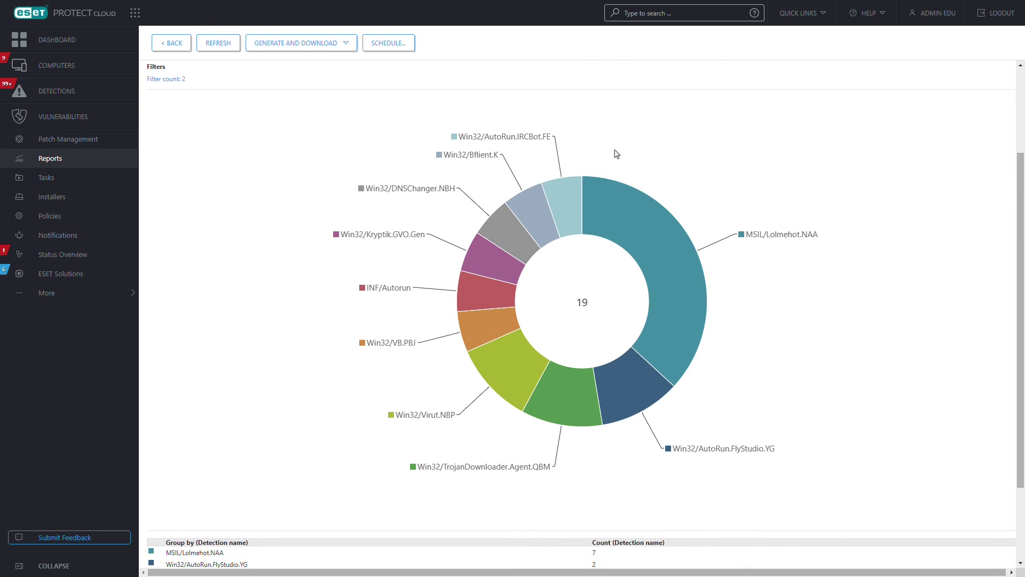
{"action": "scroll", "coordinate": [604, 146], "scroll_direction": "up", "scroll_amount": 3}
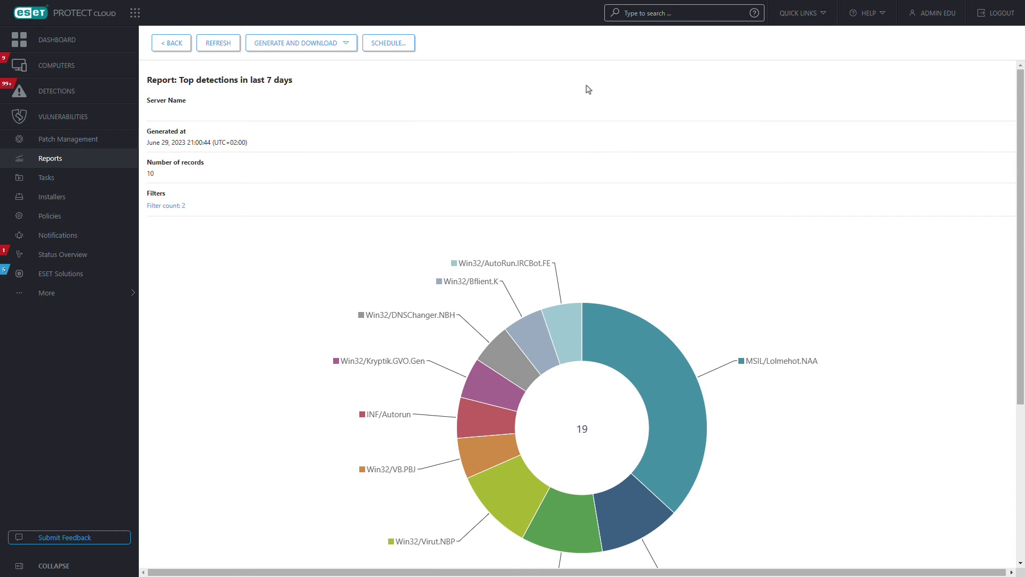
Return to the report templates and jump to the Most useful reports category
{"action": "left_click", "coordinate": [171, 42]}
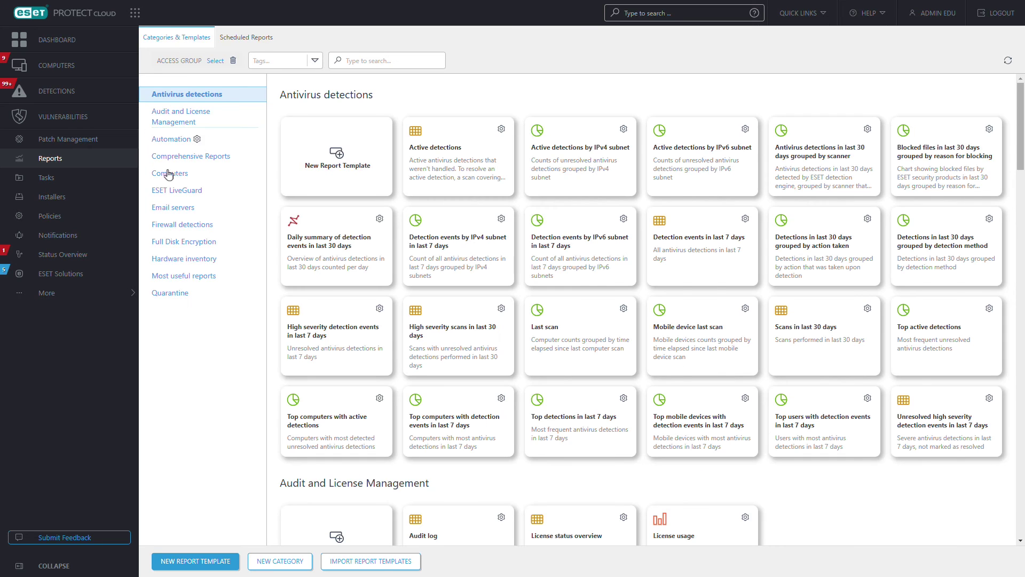
{"action": "left_click", "coordinate": [183, 275]}
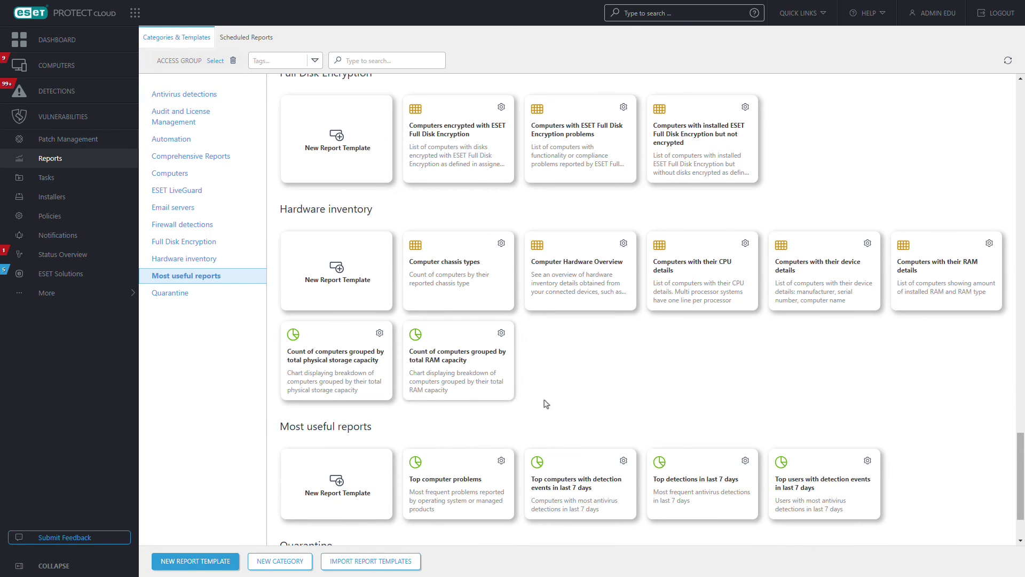
{"action": "scroll", "coordinate": [936, 492], "scroll_direction": "down", "scroll_amount": 3}
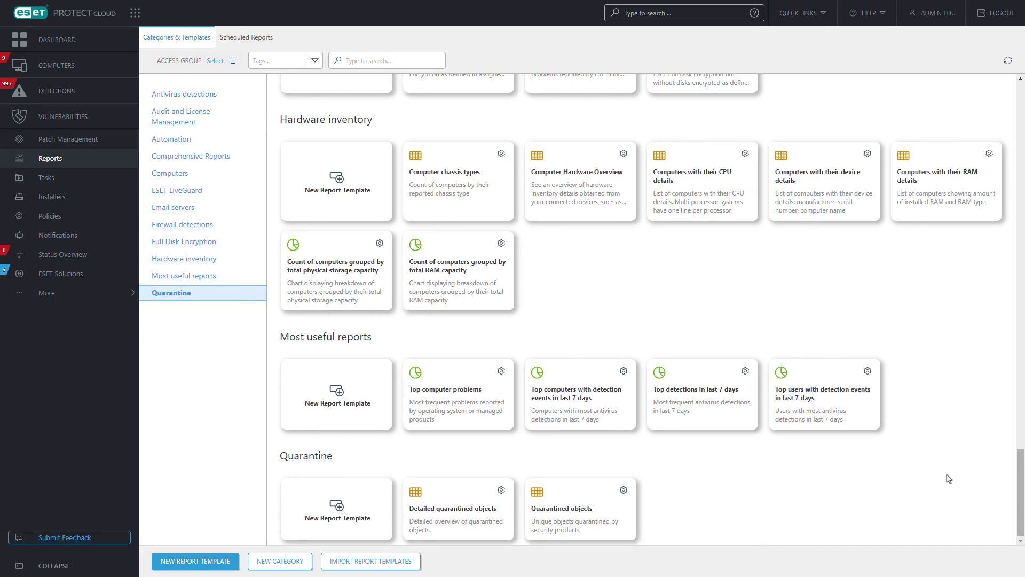
Schedule the Top detections report weekly from July 2, 2023 at 23:00 with no end
{"action": "left_click", "coordinate": [745, 371]}
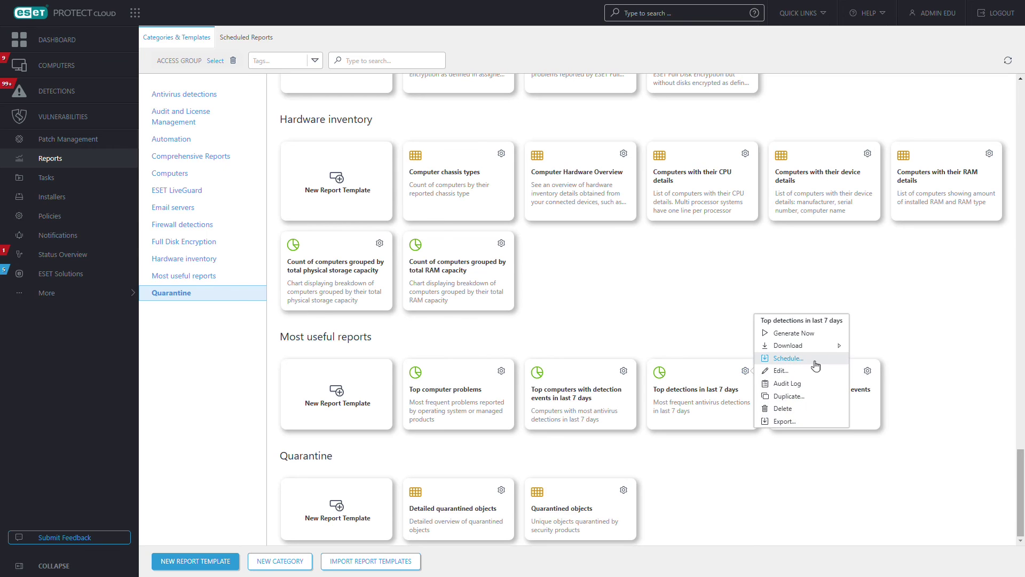
{"action": "left_click", "coordinate": [787, 358]}
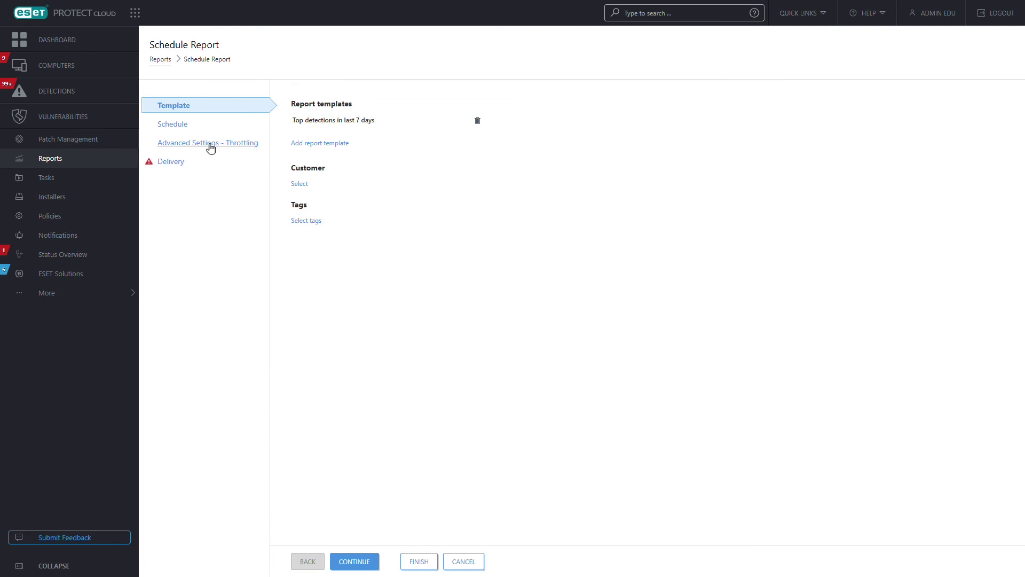
{"action": "left_click", "coordinate": [173, 124]}
{"action": "left_click", "coordinate": [378, 123]}
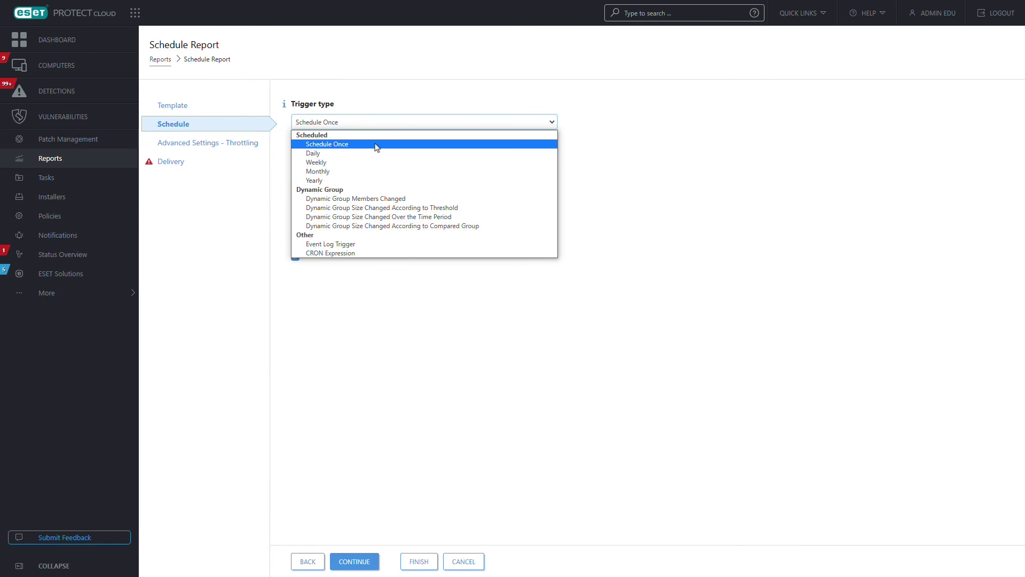
{"action": "left_click", "coordinate": [377, 162]}
{"action": "left_click", "coordinate": [324, 175]}
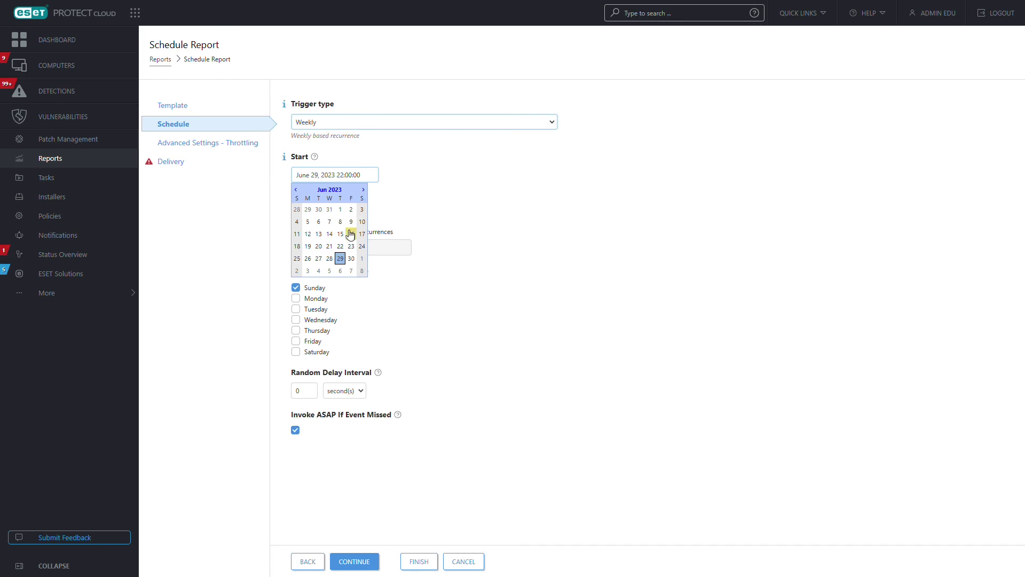
{"action": "left_click", "coordinate": [295, 268]}
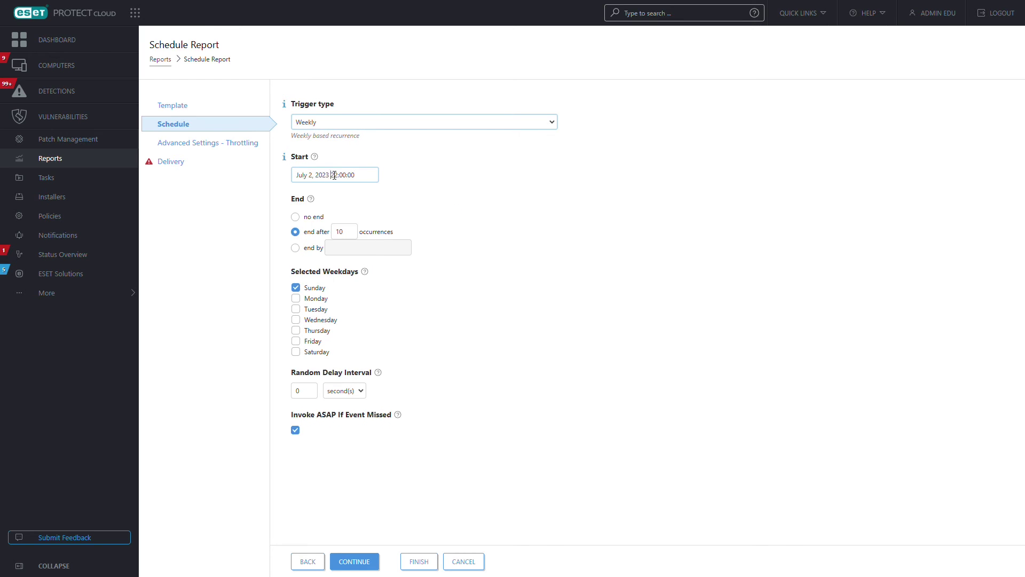
{"action": "left_click", "coordinate": [336, 175]}
{"action": "left_click", "coordinate": [388, 178]}
{"action": "left_click", "coordinate": [295, 217]}
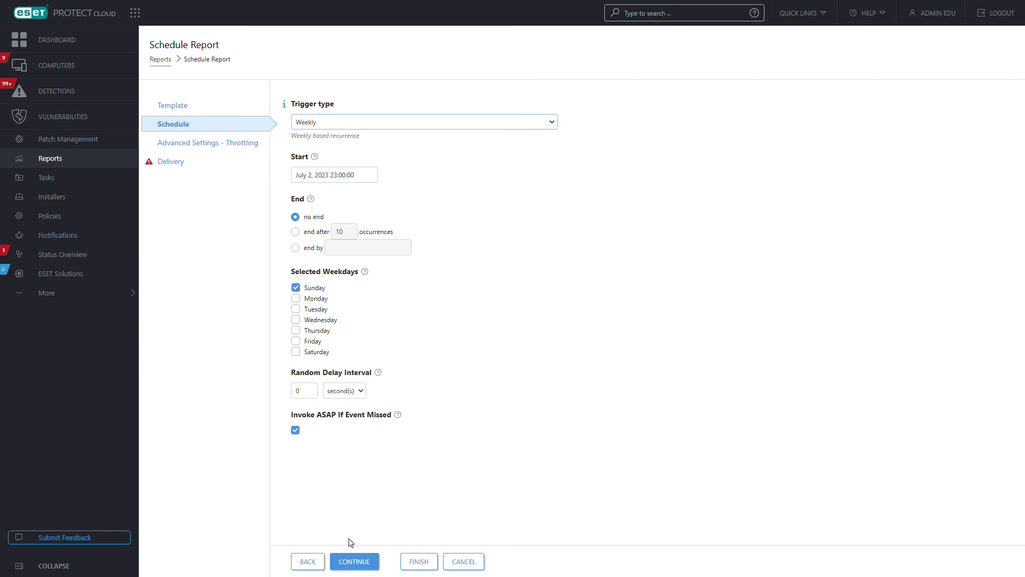
Keep PDF as the emailed report format and create the scheduled report
{"action": "left_click", "coordinate": [353, 560]}
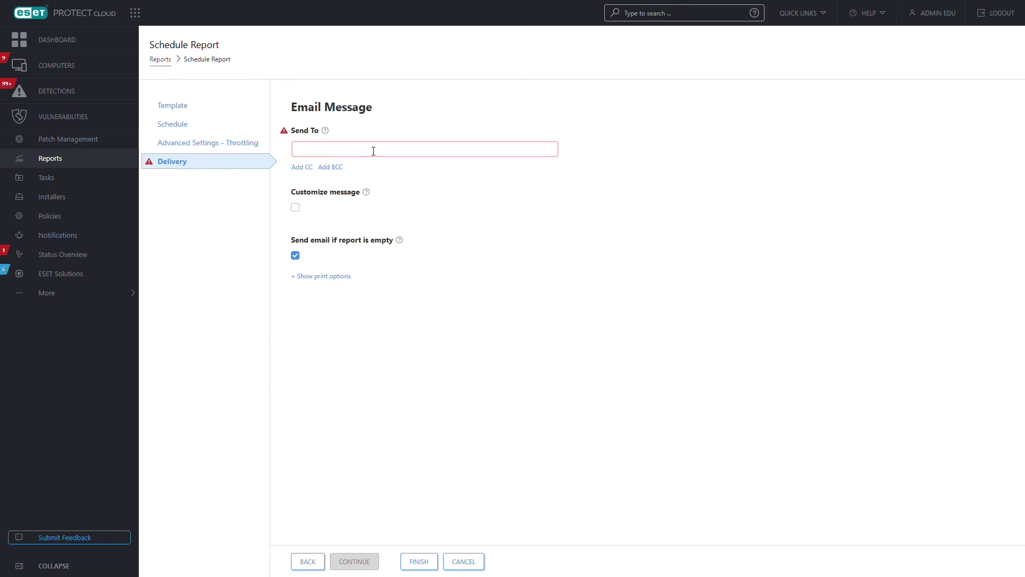
{"action": "type", "text": ".com"}
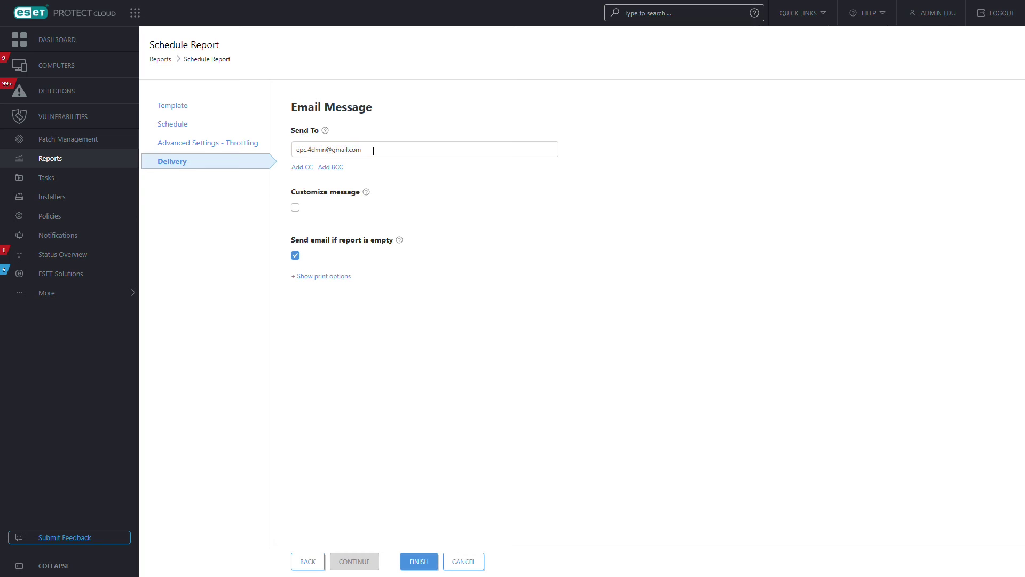
{"action": "left_click", "coordinate": [324, 276]}
{"action": "scroll", "coordinate": [328, 353], "scroll_direction": "down", "scroll_amount": 3}
{"action": "scroll", "coordinate": [344, 348], "scroll_direction": "up", "scroll_amount": 2}
{"action": "left_click", "coordinate": [345, 283]}
{"action": "left_click", "coordinate": [345, 282]}
{"action": "left_click", "coordinate": [418, 561]}
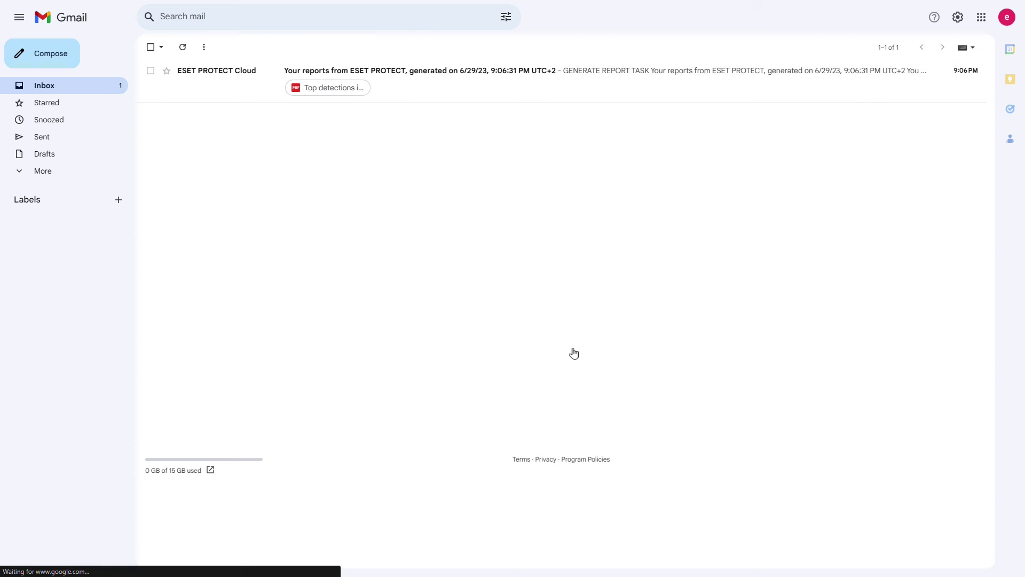
Open the ESET PROTECT report email in Gmail and preview its Top detections PDF
{"action": "left_click", "coordinate": [222, 70]}
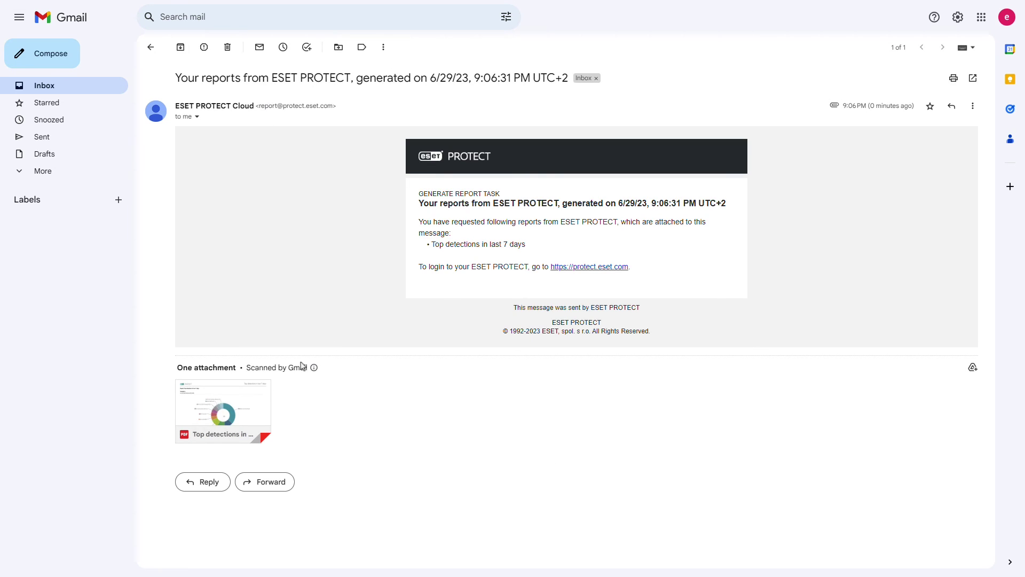
{"action": "mouse_move", "coordinate": [222, 411]}
{"action": "left_click", "coordinate": [243, 415]}
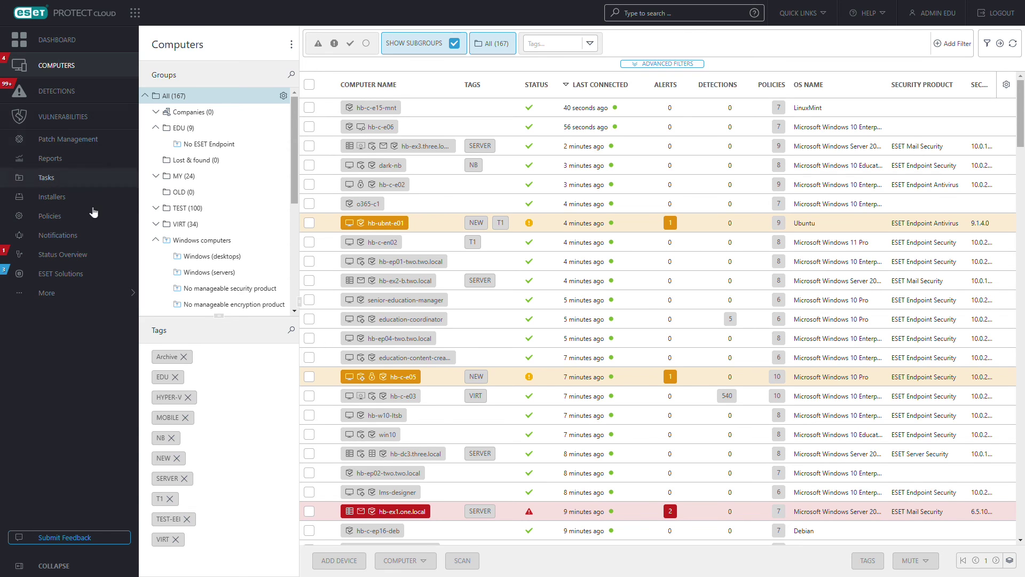
Go to the Notifications list from the ESET PROTECT Cloud sidebar
{"action": "left_click", "coordinate": [94, 239]}
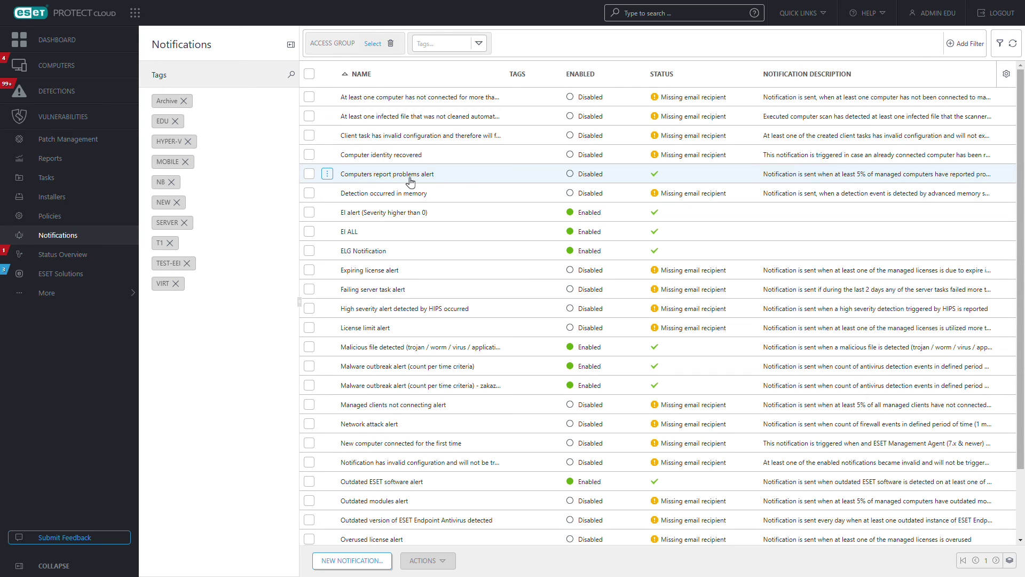
Edit the Computers report problems alert and switch it to Enabled
{"action": "right_click", "coordinate": [350, 183]}
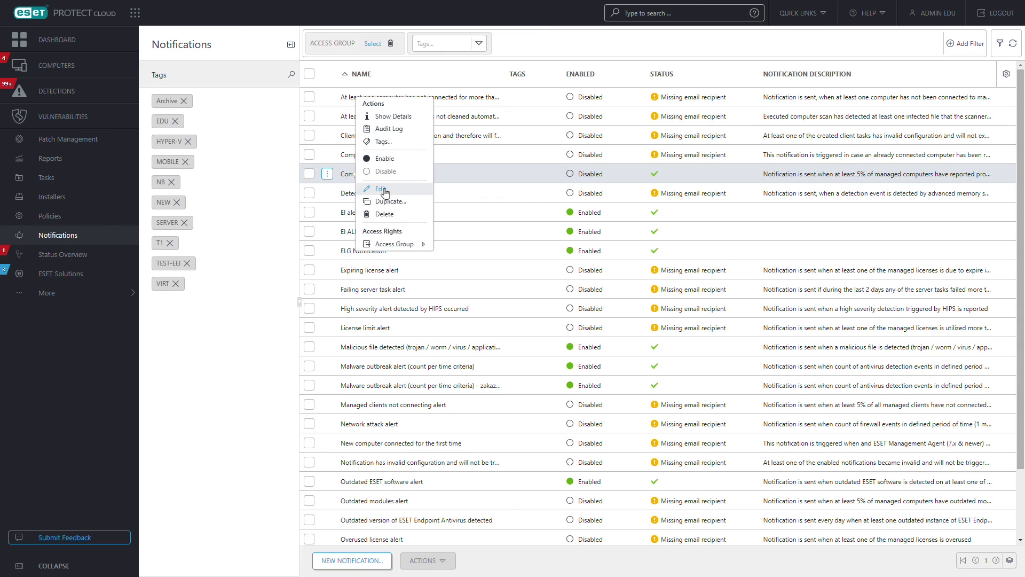
{"action": "left_click", "coordinate": [381, 189]}
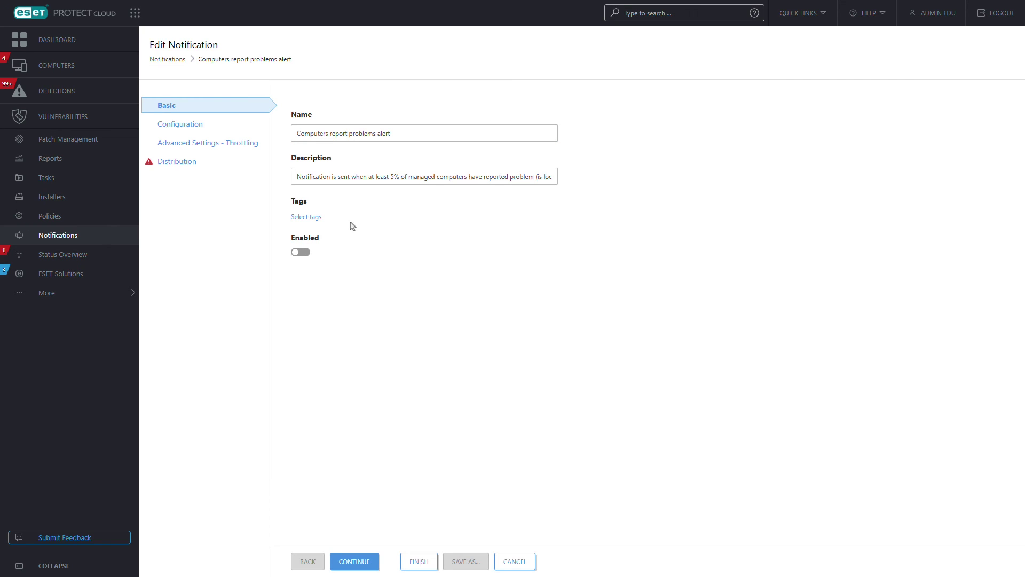
{"action": "left_click", "coordinate": [302, 252]}
{"action": "left_click", "coordinate": [353, 561]}
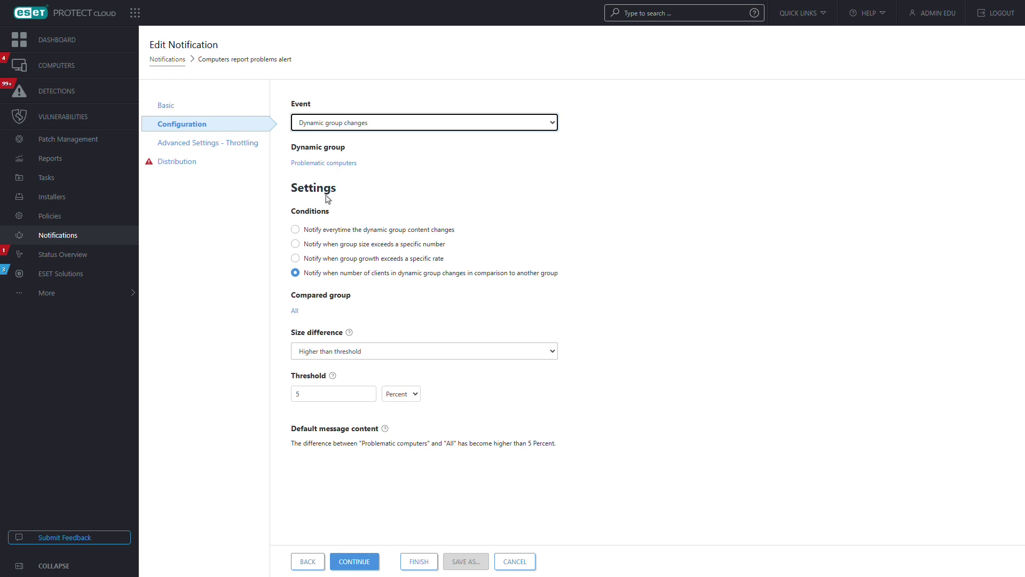
Trigger the alert when Problematic computers exceeds the All group by over 5 Percent
{"action": "left_click", "coordinate": [294, 229]}
{"action": "left_click", "coordinate": [294, 245]}
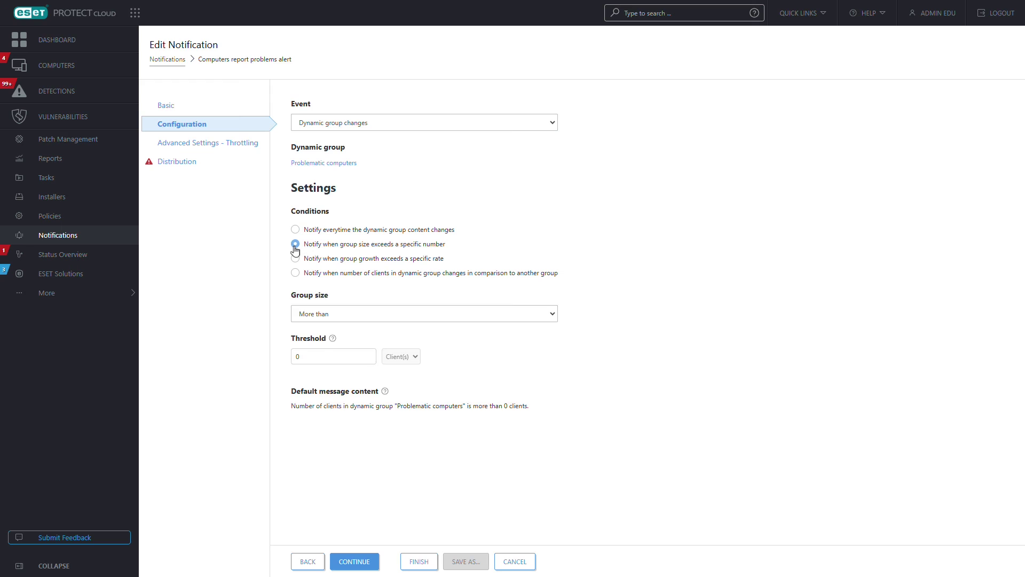
{"action": "left_click", "coordinate": [295, 258]}
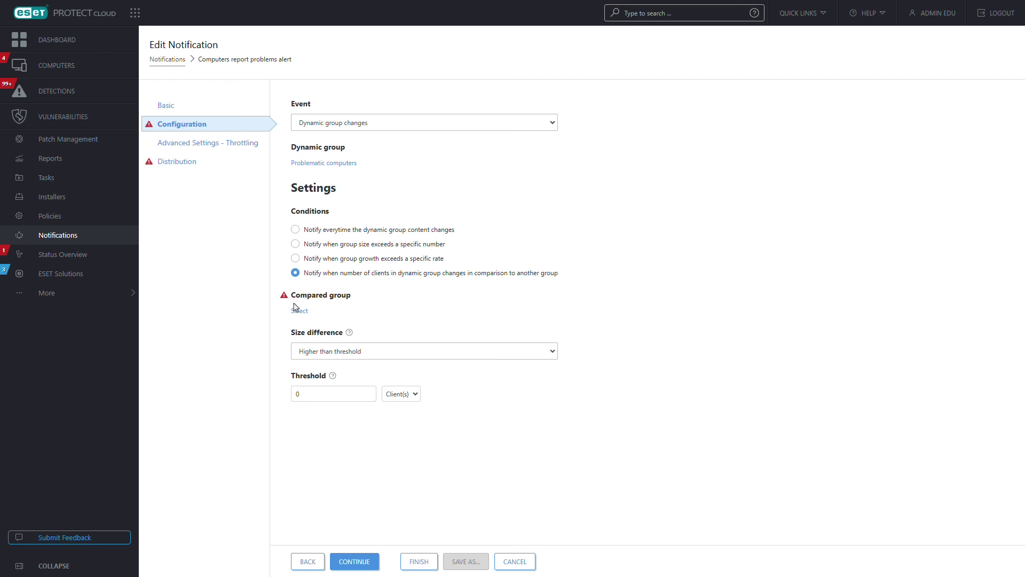
{"action": "left_click", "coordinate": [298, 310]}
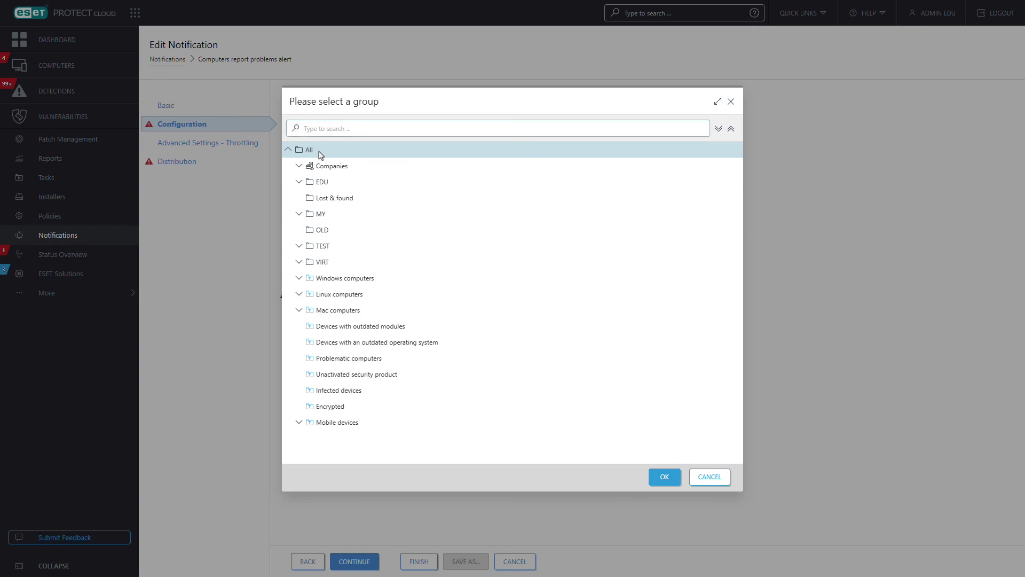
{"action": "left_click", "coordinate": [664, 476]}
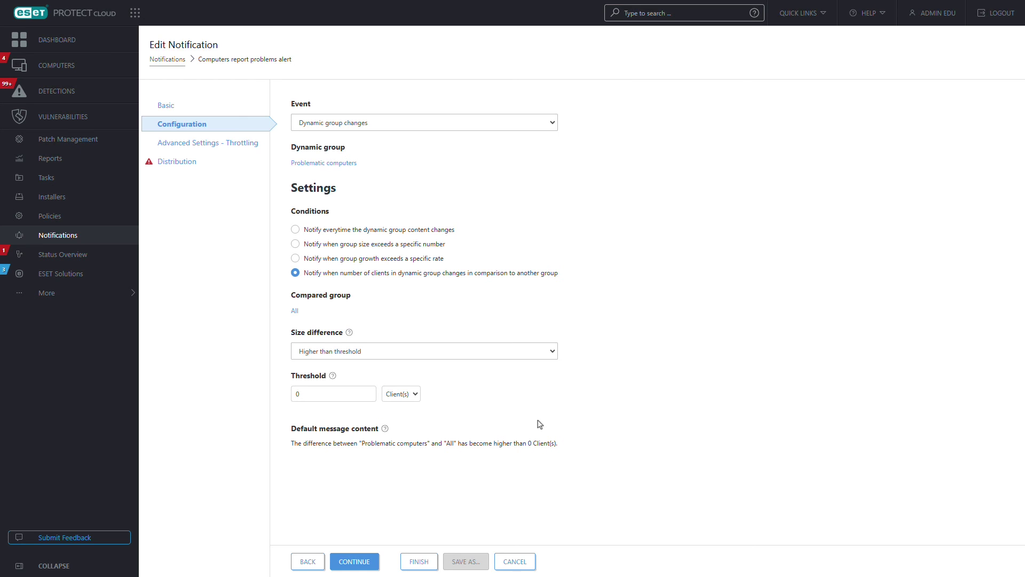
{"action": "left_click", "coordinate": [356, 353]}
{"action": "left_click", "coordinate": [345, 362]}
{"action": "left_click_drag", "start_coordinate": [305, 393], "coordinate": [292, 395]}
{"action": "left_click", "coordinate": [400, 394]}
{"action": "left_click", "coordinate": [398, 415]}
{"action": "left_click", "coordinate": [354, 561]}
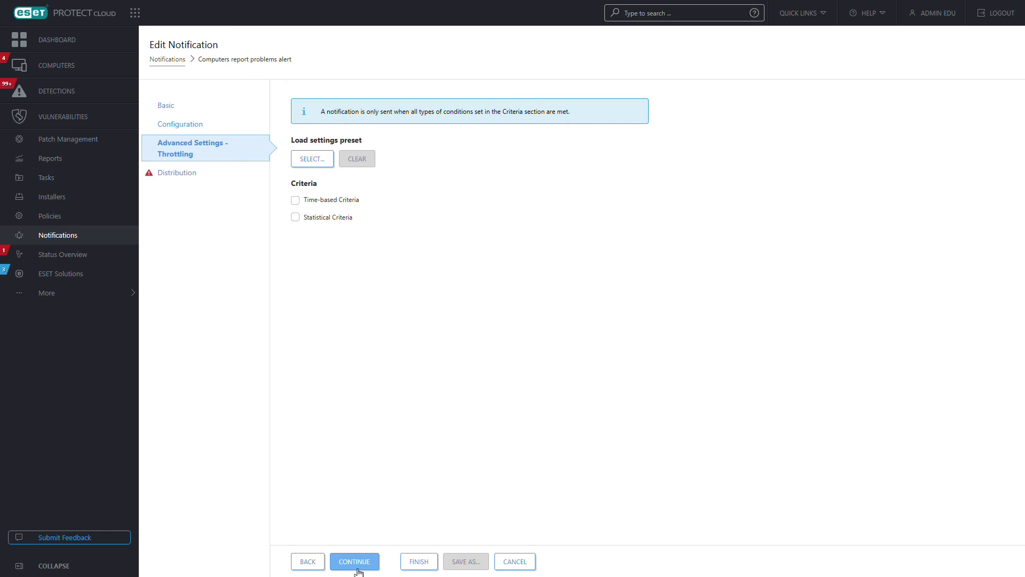
Correct the alert's recipient email address in the distribution settings
{"action": "left_click", "coordinate": [354, 561]}
{"action": "left_click", "coordinate": [344, 205]}
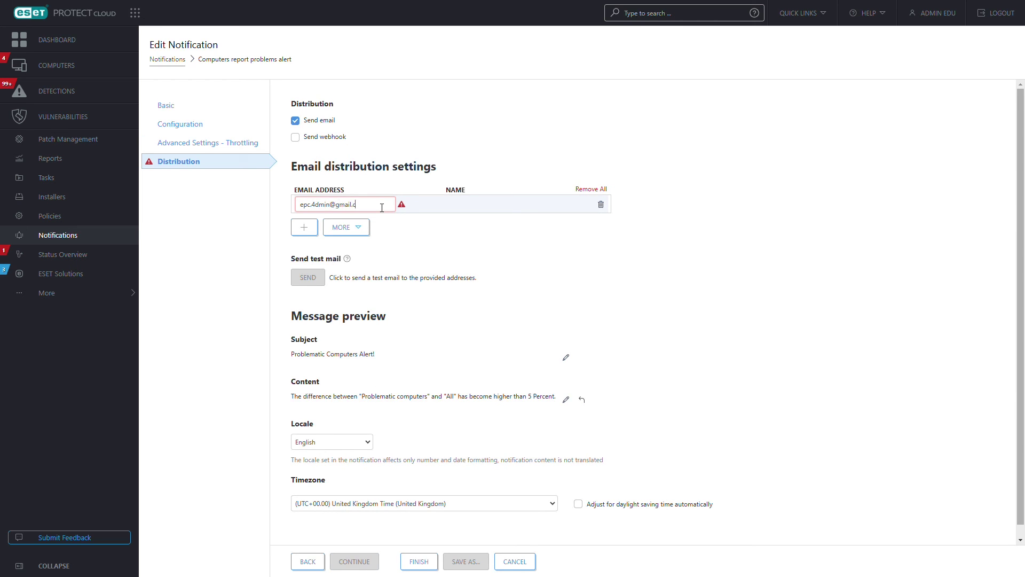
{"action": "left_click", "coordinate": [380, 228]}
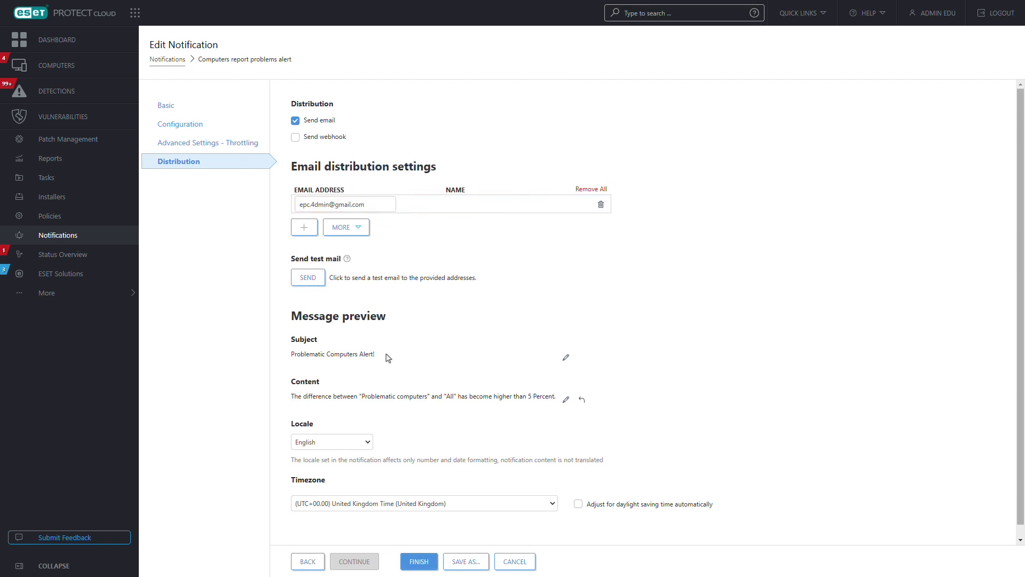
Set Central European Time with automatic daylight saving and save the notification
{"action": "left_click", "coordinate": [391, 503]}
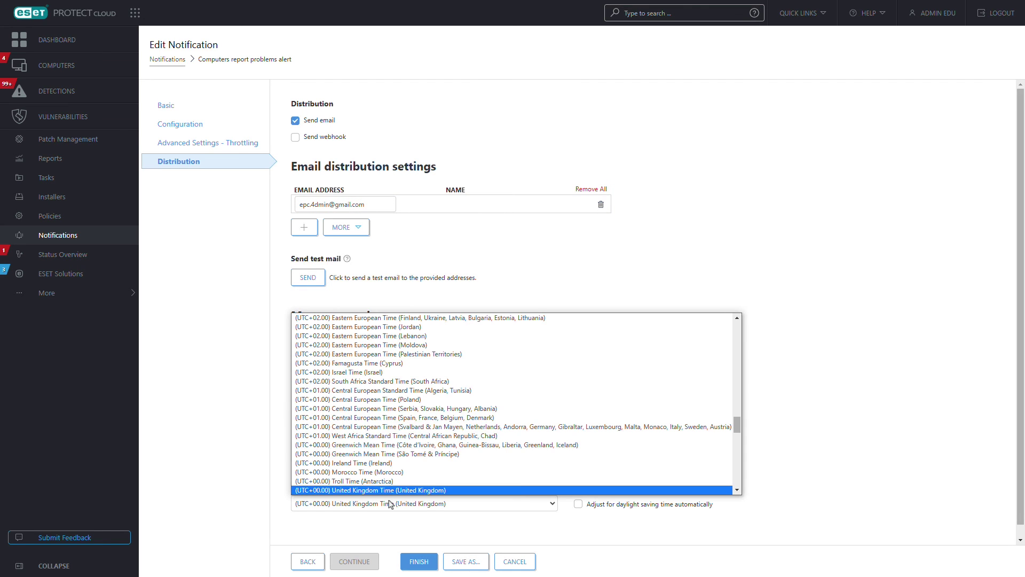
{"action": "left_click", "coordinate": [505, 409]}
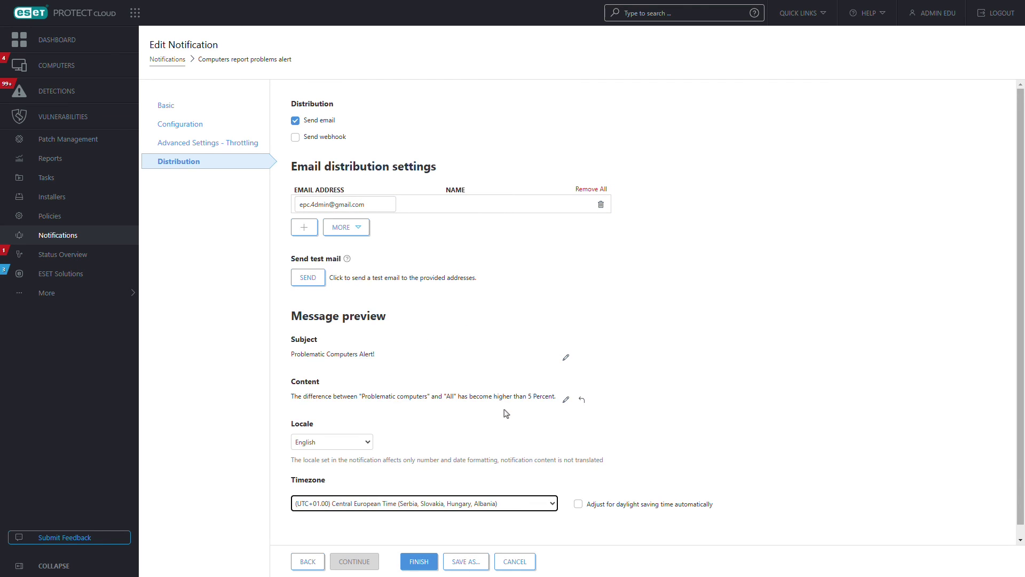
{"action": "left_click", "coordinate": [578, 503]}
{"action": "left_click", "coordinate": [419, 561]}
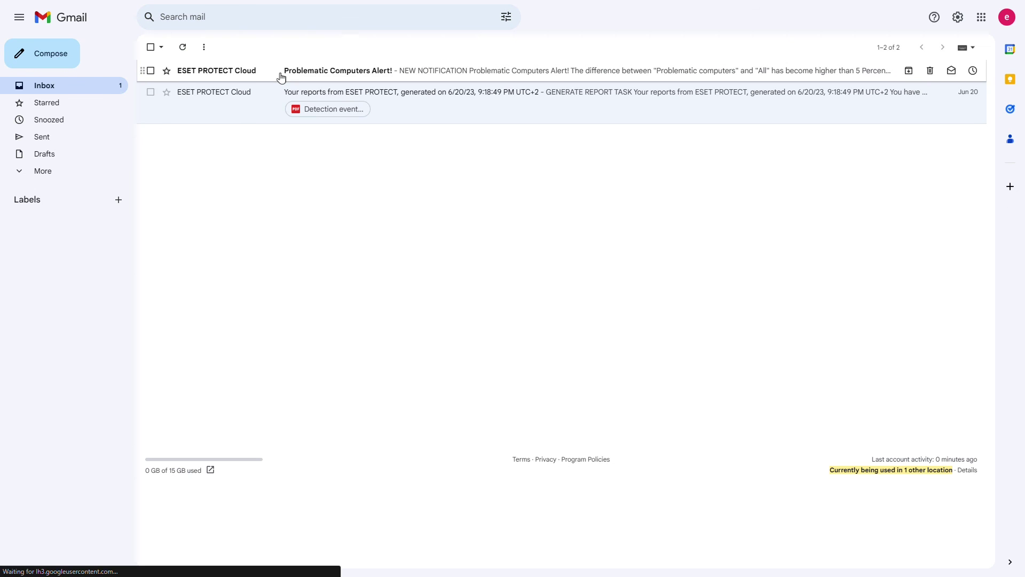
Open the 'Problematic Computers Alert!' email in the Gmail inbox
{"action": "left_click", "coordinate": [284, 70]}
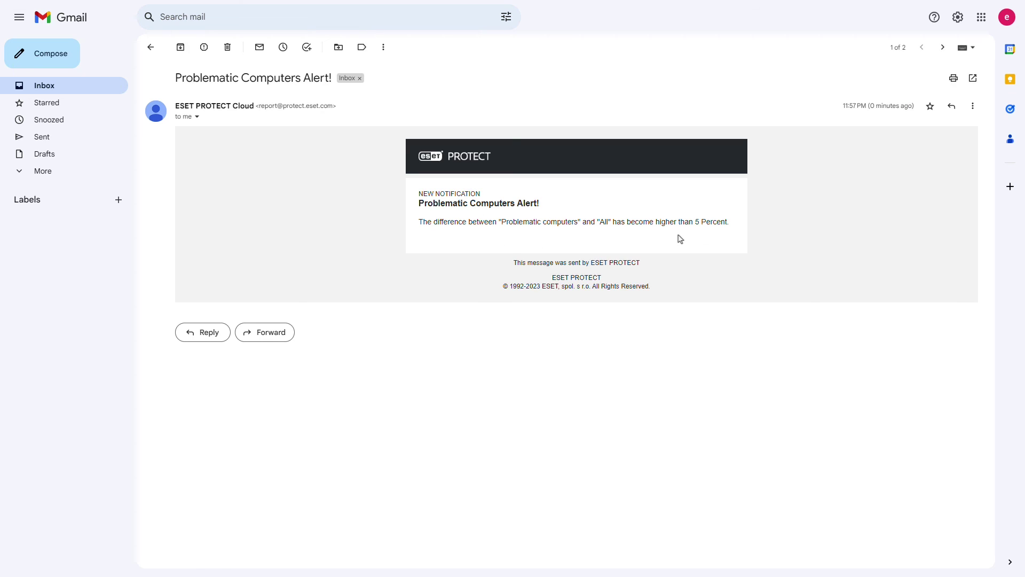